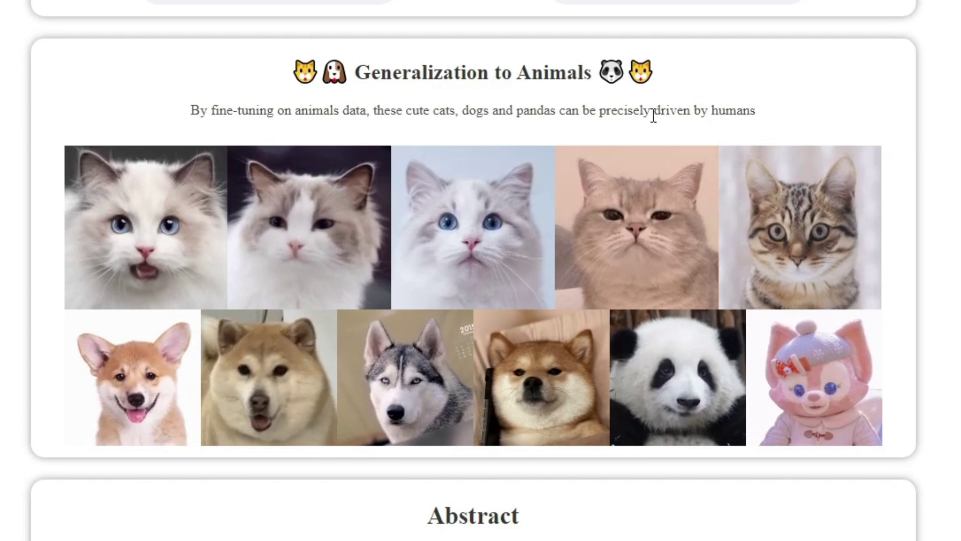
Scroll back up through the LivePortrait project page's demo results.
{"action": "scroll", "coordinate": [941, 318], "scroll_direction": "up", "scroll_amount": 12}
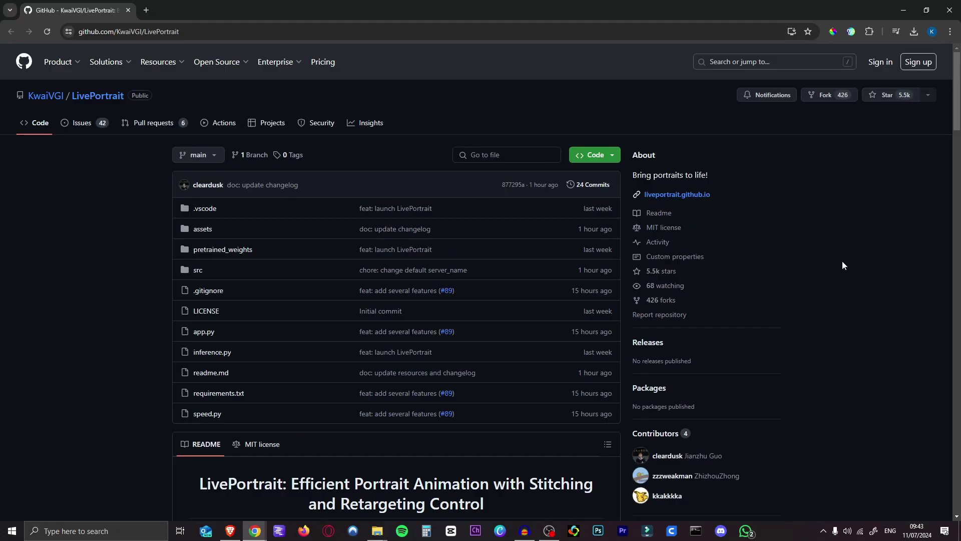
Scroll the README to Getting Started: git clone, a Python 3.9.18 conda environment, pretrained weights.
{"action": "scroll", "coordinate": [869, 263], "scroll_direction": "down", "scroll_amount": 6}
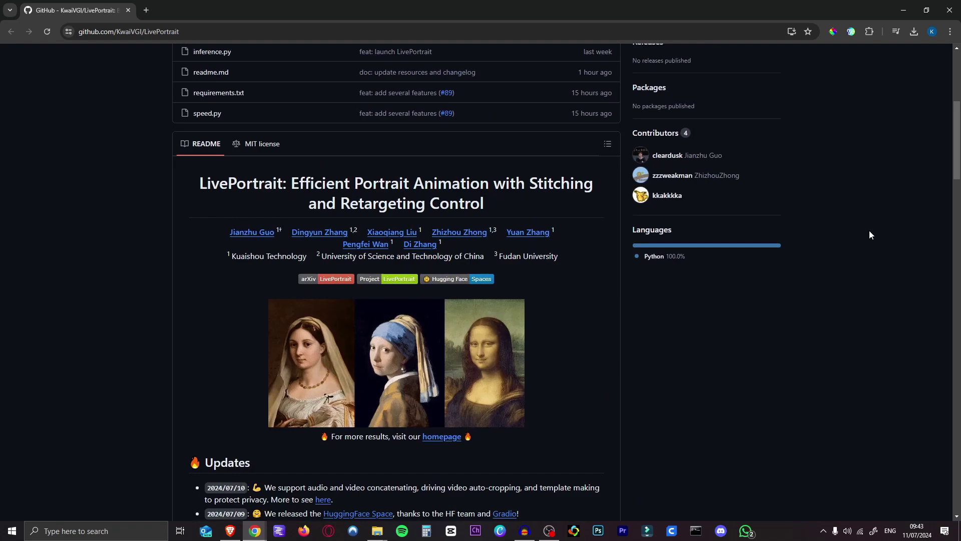
{"action": "scroll", "coordinate": [83, 306], "scroll_direction": "down", "scroll_amount": 10}
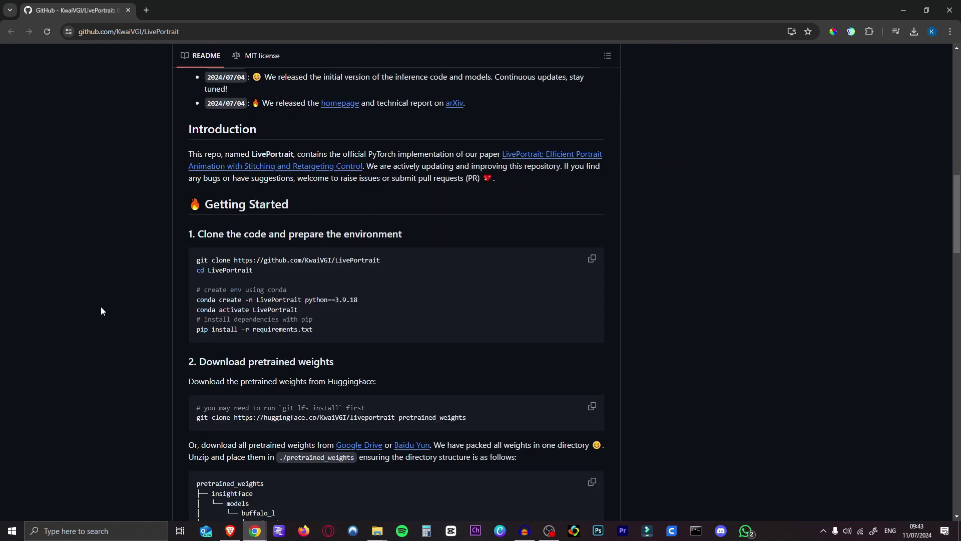
{"action": "scroll", "coordinate": [601, 300], "scroll_direction": "down", "scroll_amount": 1}
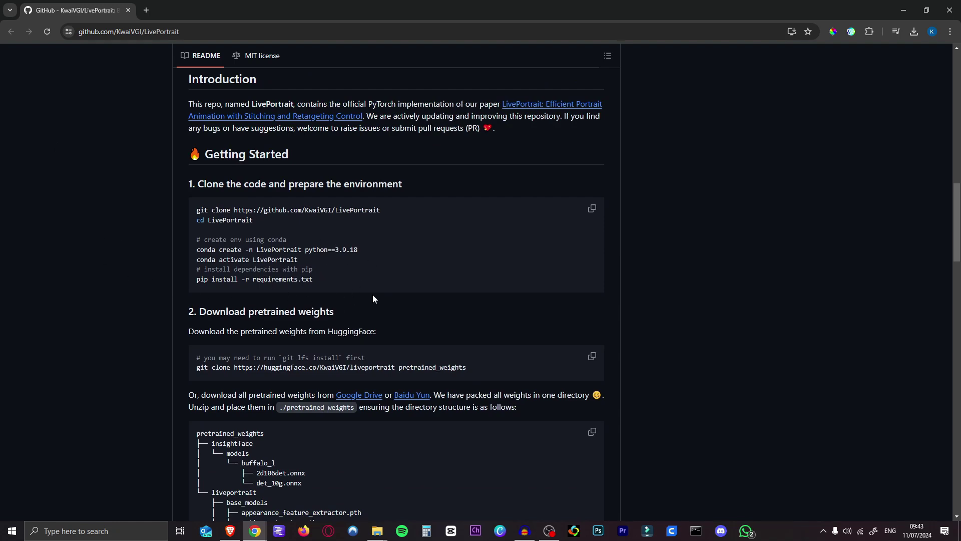
Visit python.org in a new tab and scroll its Downloads page to Active Python Releases.
{"action": "left_click", "coordinate": [146, 10]}
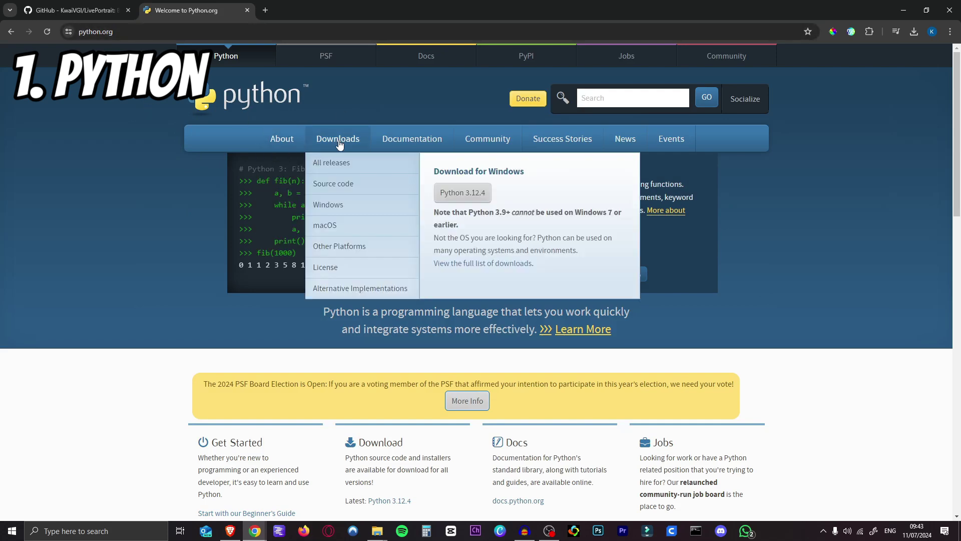
{"action": "left_click", "coordinate": [338, 139]}
{"action": "scroll", "coordinate": [147, 248], "scroll_direction": "down", "scroll_amount": 3}
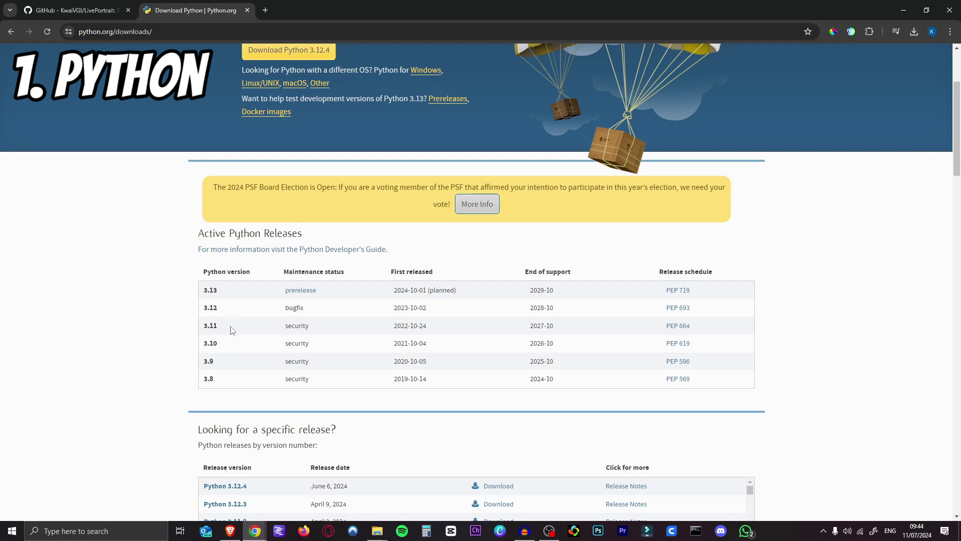
{"action": "scroll", "coordinate": [114, 255], "scroll_direction": "down", "scroll_amount": 4}
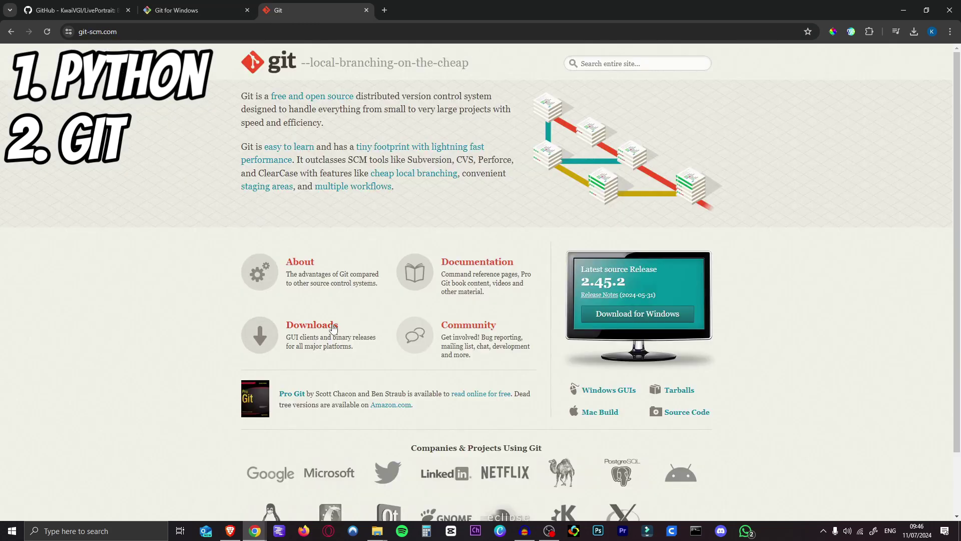
View git-scm.com's Downloads page, then close the Git - Downloads and Git for Windows tabs.
{"action": "left_click", "coordinate": [316, 326]}
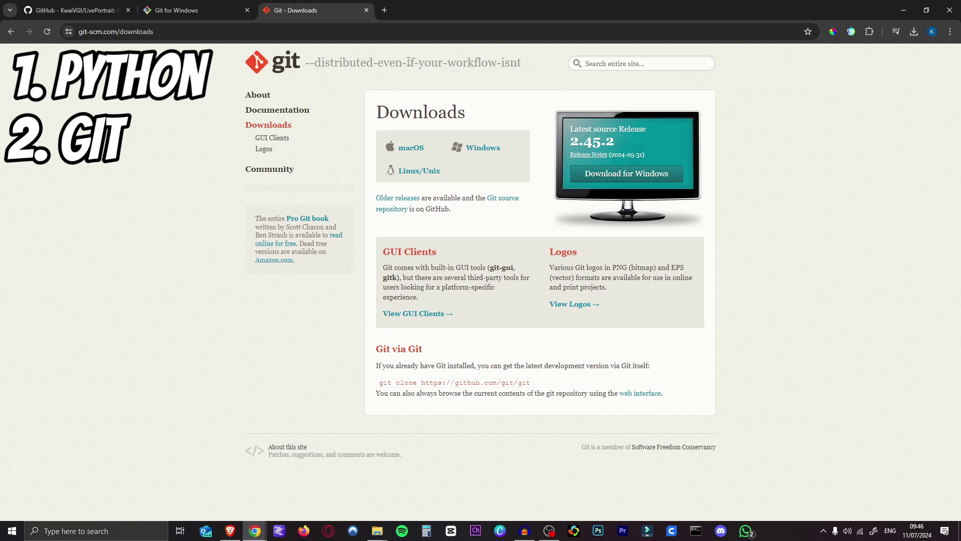
{"action": "left_click", "coordinate": [366, 10]}
{"action": "left_click", "coordinate": [246, 11]}
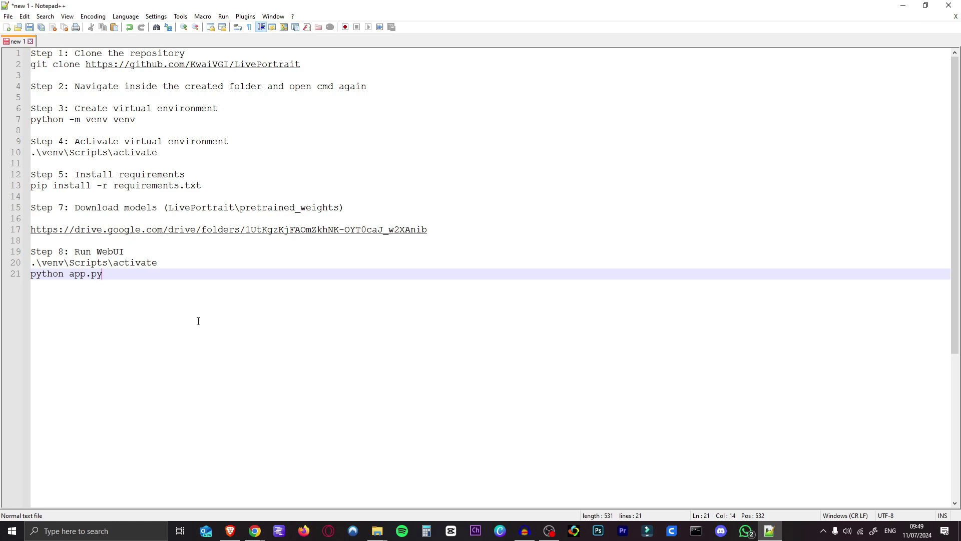
Copy the full git clone command from line 2 of the Notepad++ setup notes.
{"action": "left_click_drag", "start_coordinate": [300, 64], "coordinate": [86, 65]}
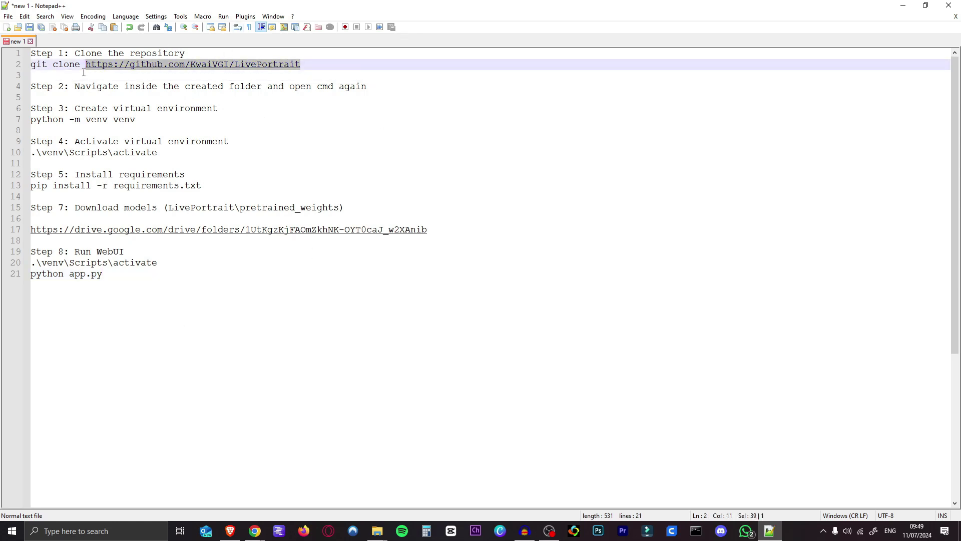
{"action": "left_click_drag", "start_coordinate": [31, 64], "coordinate": [311, 66]}
{"action": "key", "text": "ctrl+c"}
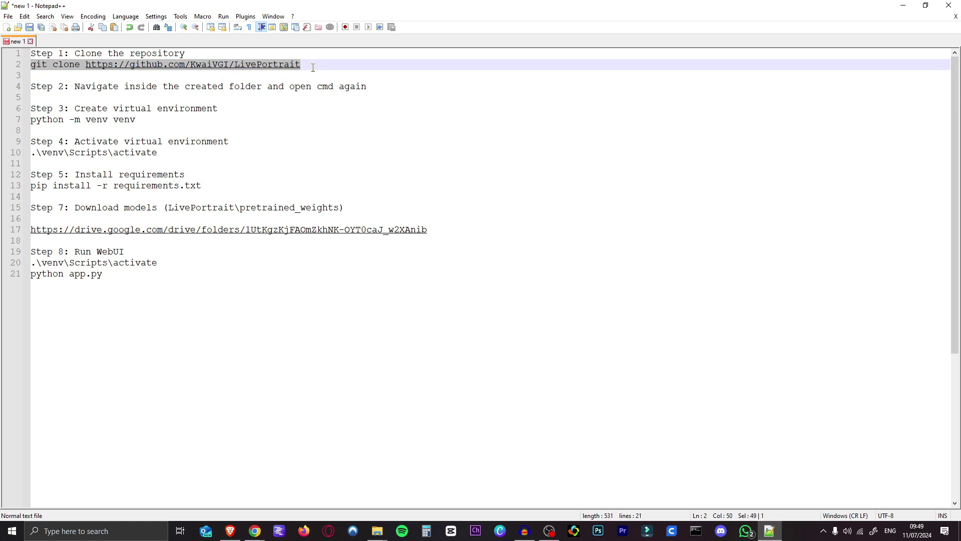
{"action": "key", "text": "alt+Tab"}
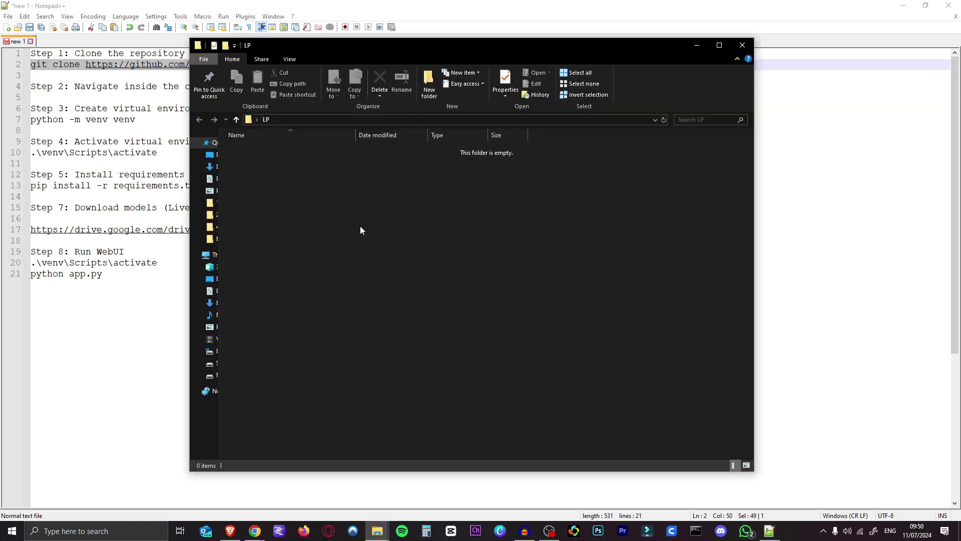
From a console opened in the LP folder, run the pasted git clone command, then close it.
{"action": "left_click", "coordinate": [299, 119]}
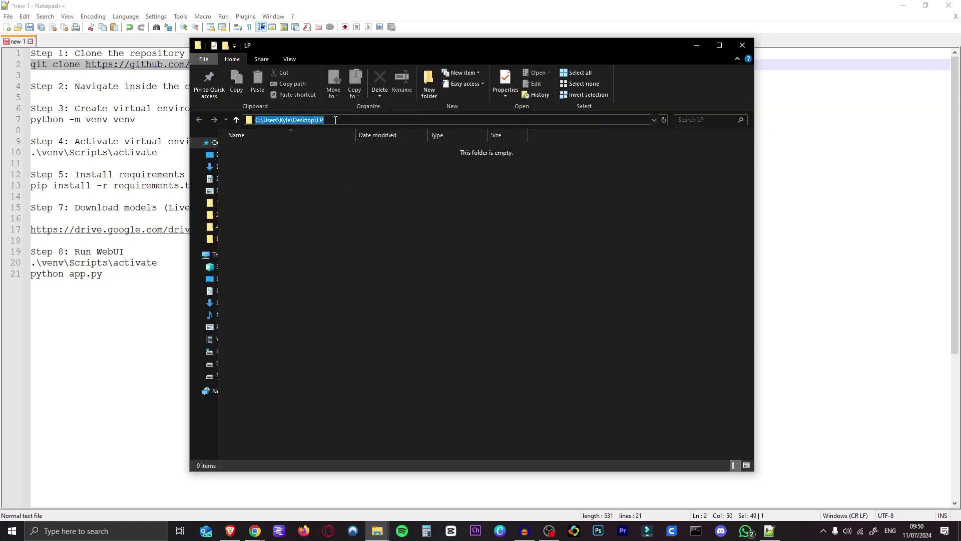
{"action": "type", "text": "cmd"}
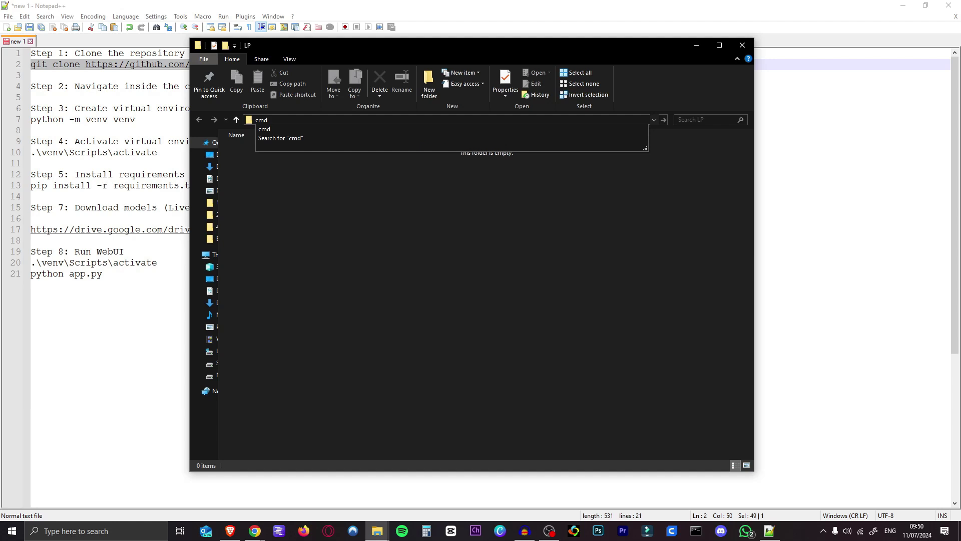
{"action": "key", "text": "Return"}
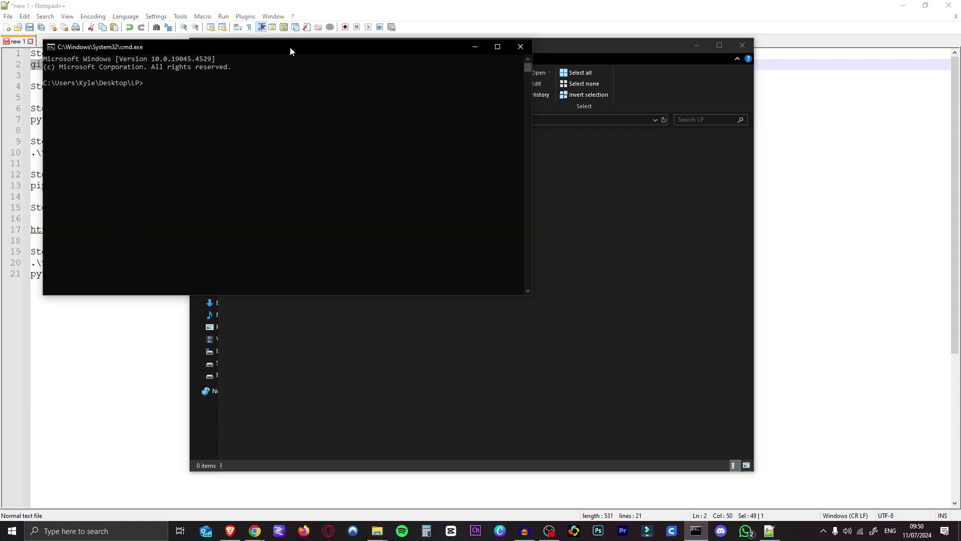
{"action": "left_click_drag", "start_coordinate": [290, 46], "coordinate": [529, 165]}
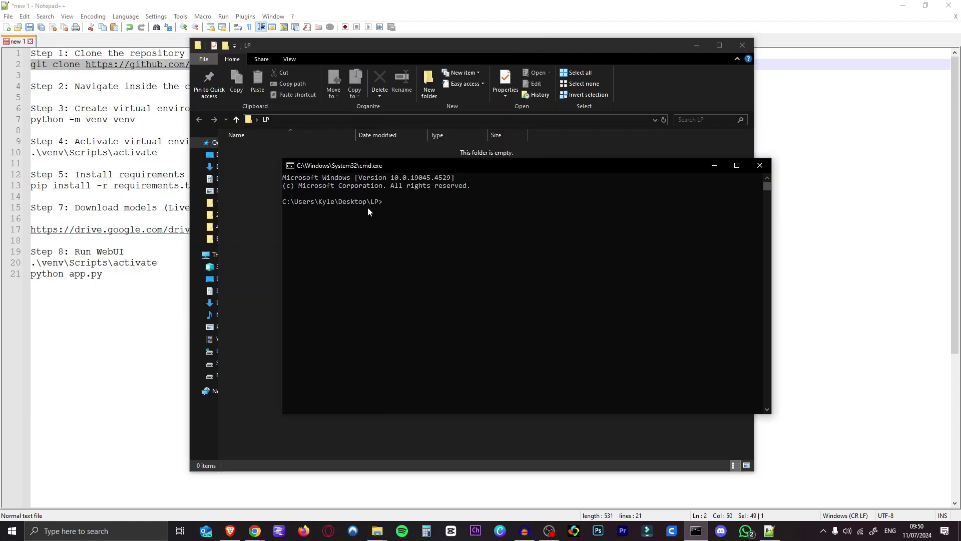
{"action": "key", "text": "ctrl+v"}
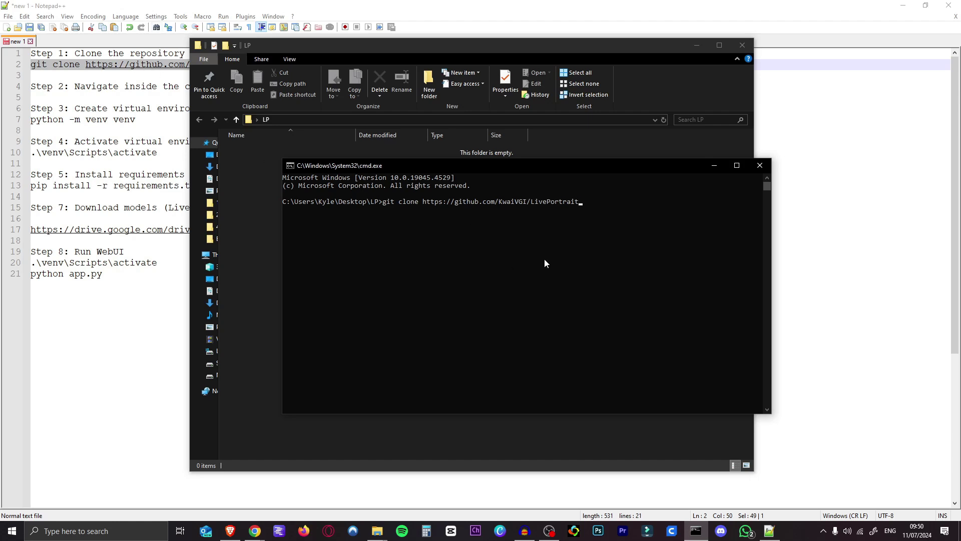
{"action": "key", "text": "Return"}
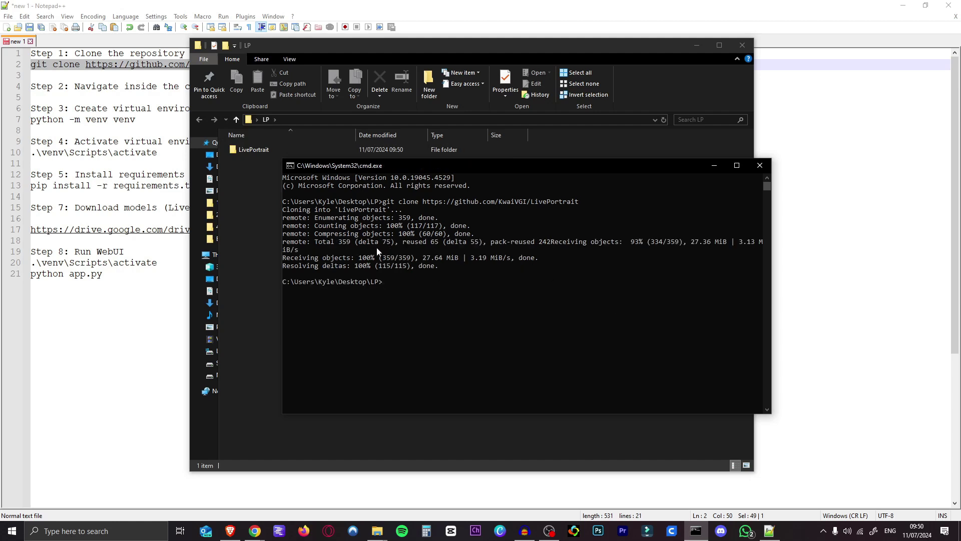
{"action": "left_click", "coordinate": [759, 165]}
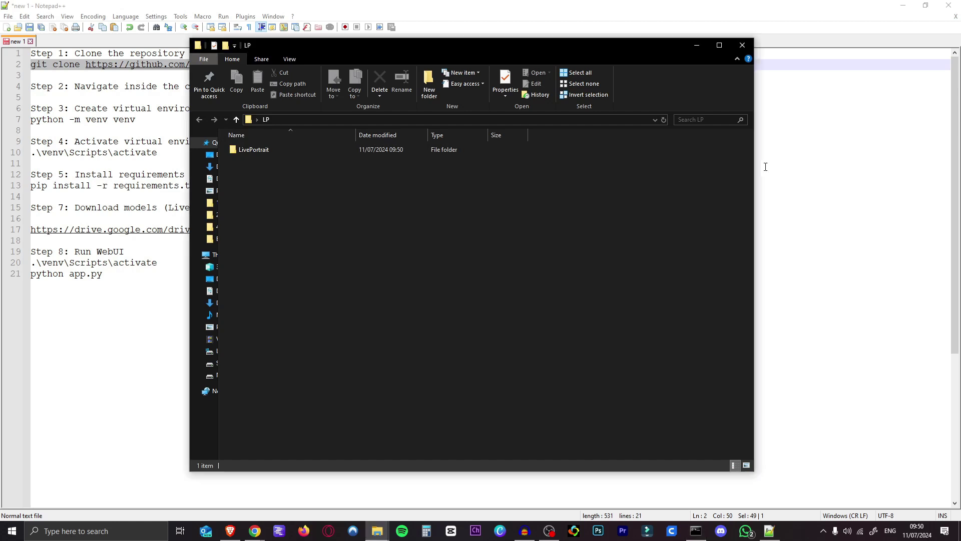
Open a command prompt inside the cloned LivePortrait folder.
{"action": "double_click", "coordinate": [271, 149]}
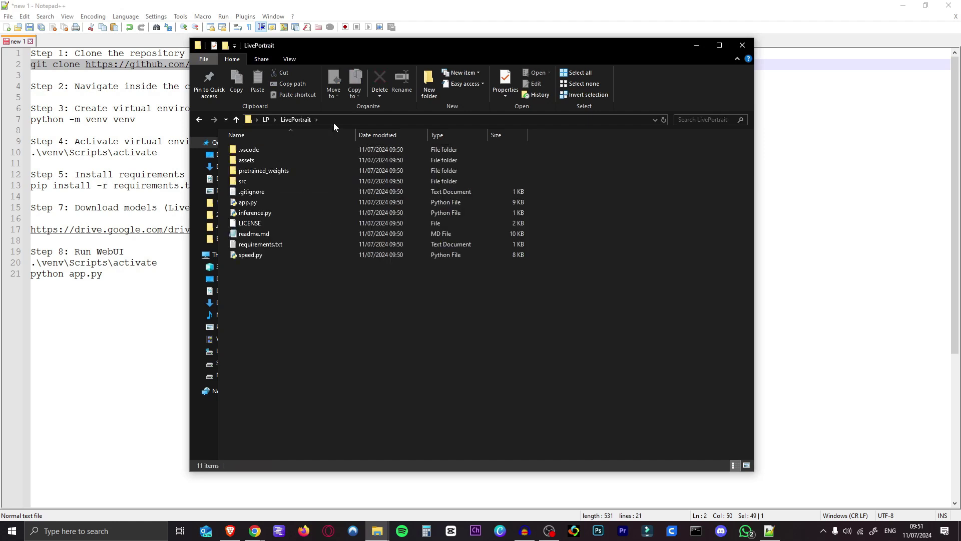
{"action": "left_click", "coordinate": [333, 119]}
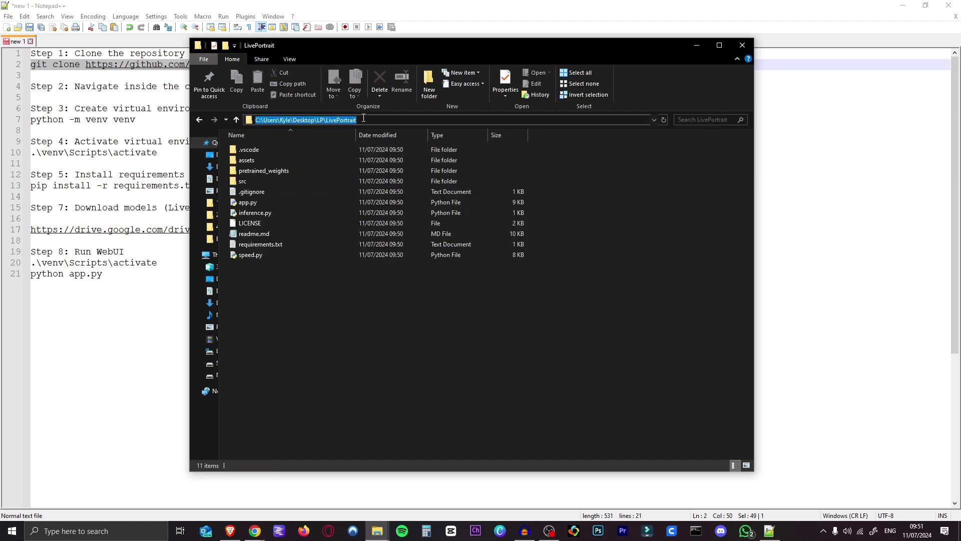
{"action": "type", "text": "cmd"}
{"action": "key", "text": "Return"}
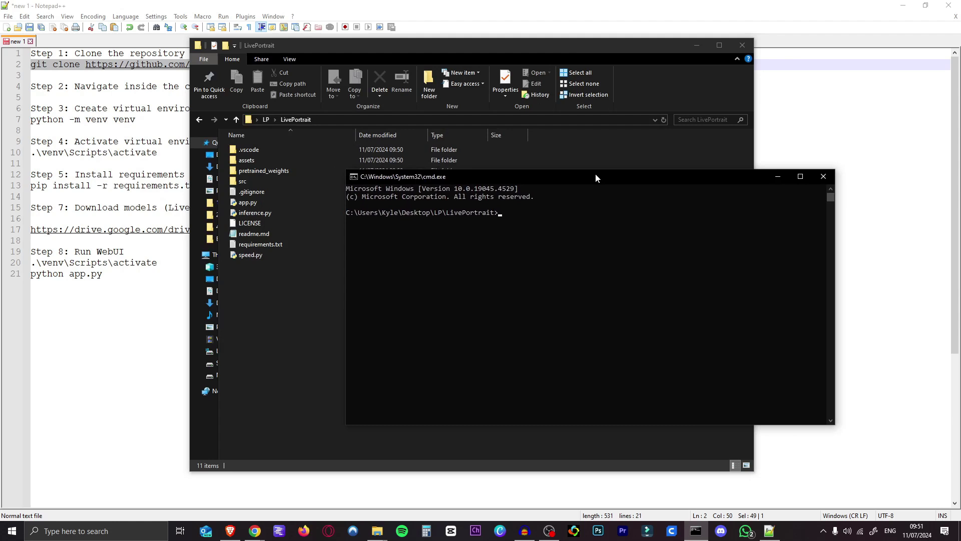
Create the venv virtual environment using the command copied from line 7 of the notes.
{"action": "left_click", "coordinate": [135, 119]}
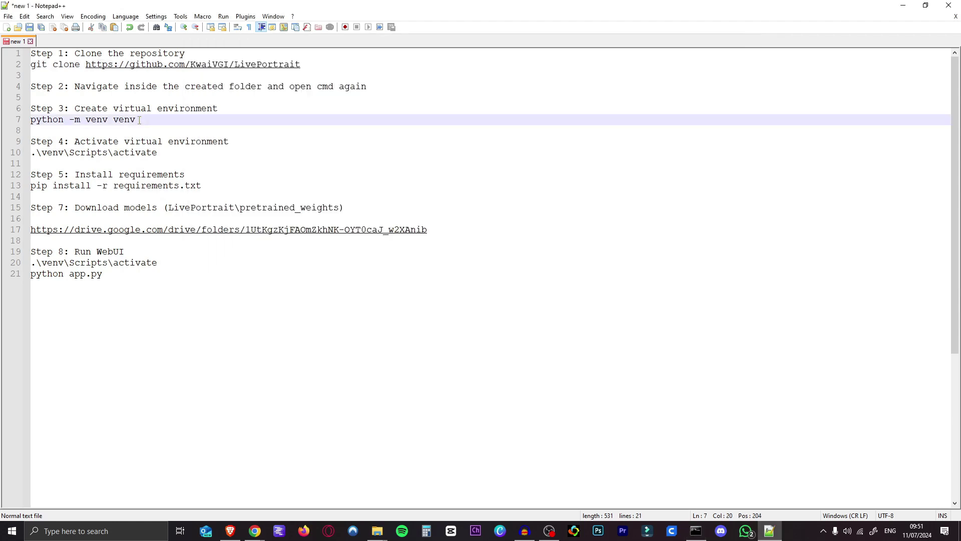
{"action": "left_click_drag", "start_coordinate": [135, 119], "coordinate": [31, 121]}
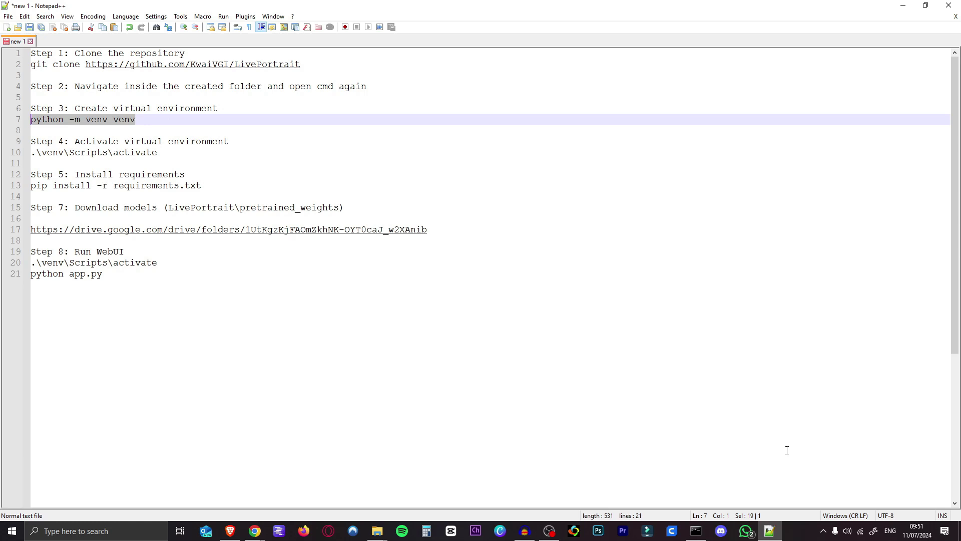
{"action": "key", "text": "ctrl+c"}
{"action": "key", "text": "alt+Tab"}
{"action": "key", "text": "ctrl+v"}
{"action": "key", "text": "Return"}
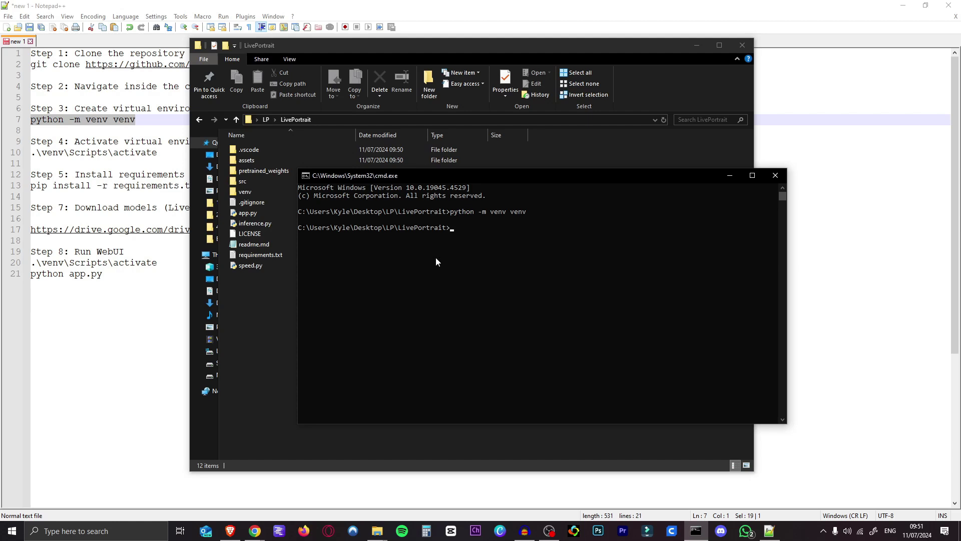
Run .\venv\Scripts\activate, then start pip install -r requirements.txt.
{"action": "triple_click", "coordinate": [120, 152]}
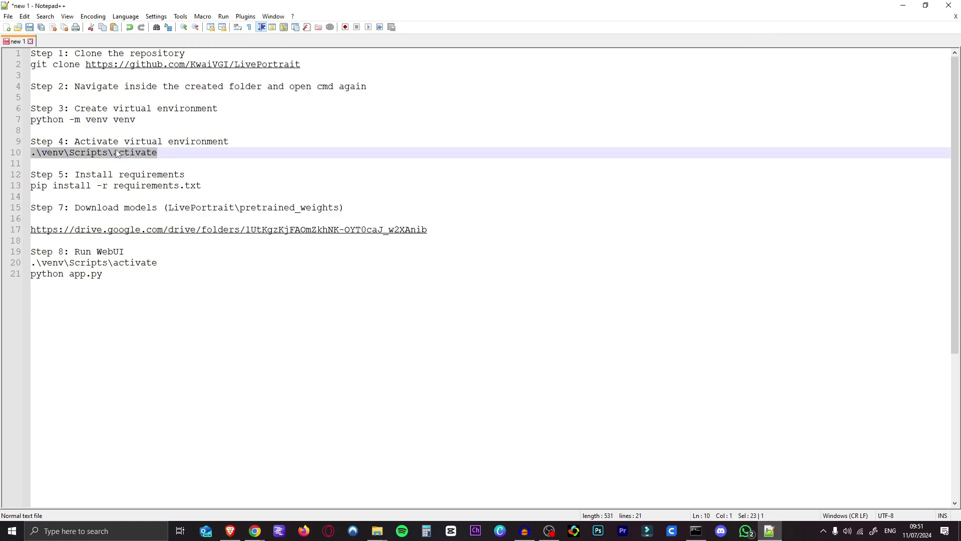
{"action": "key", "text": "alt+Tab"}
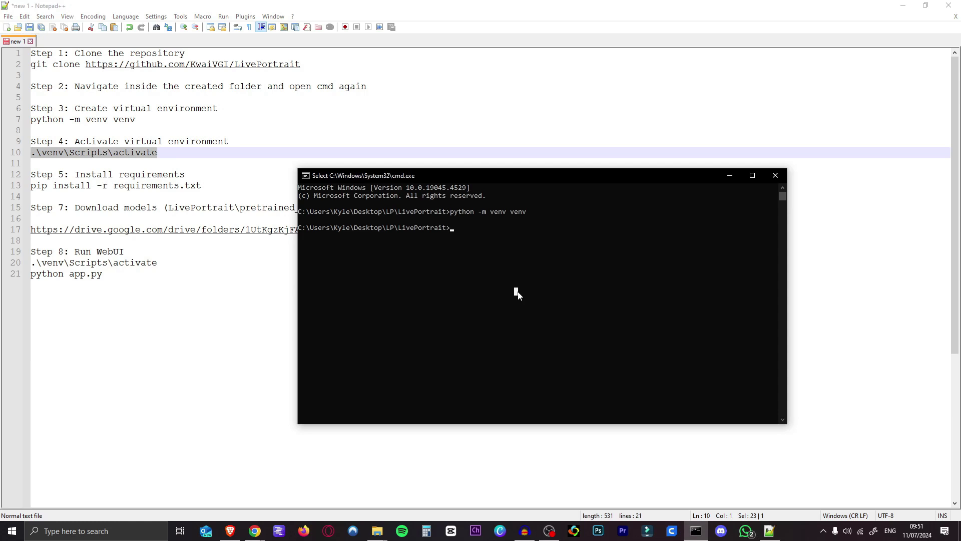
{"action": "right_click", "coordinate": [517, 291]}
{"action": "key", "text": "Return"}
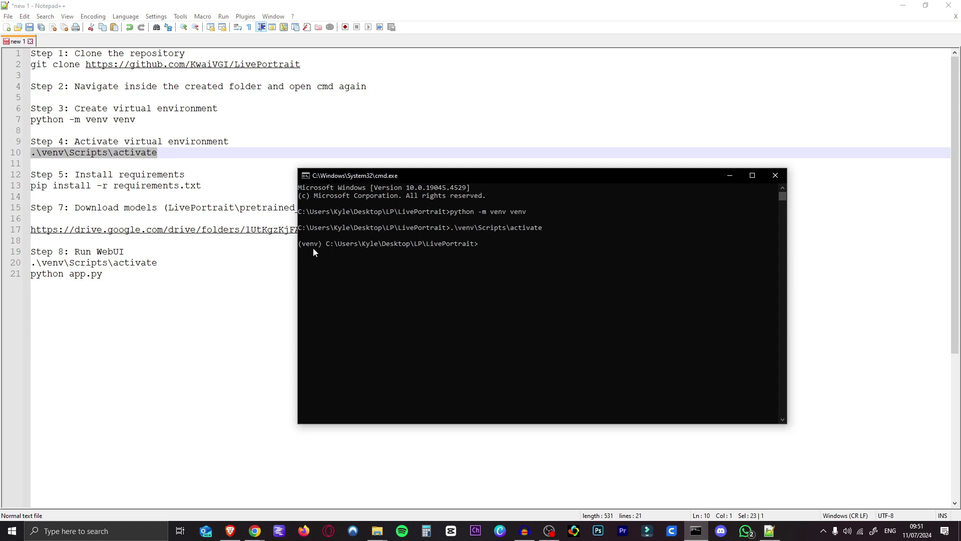
{"action": "triple_click", "coordinate": [155, 185]}
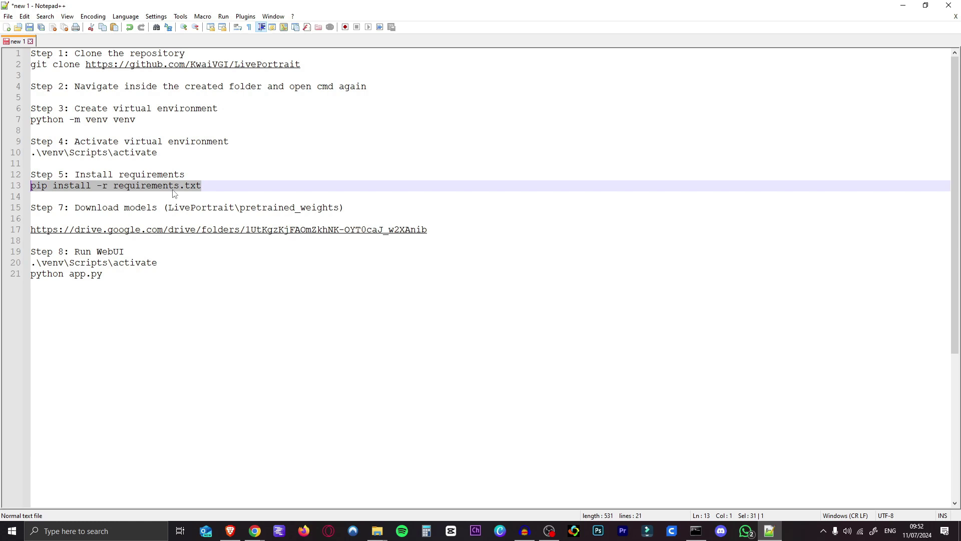
{"action": "left_click", "coordinate": [695, 531]}
{"action": "key", "text": "Return"}
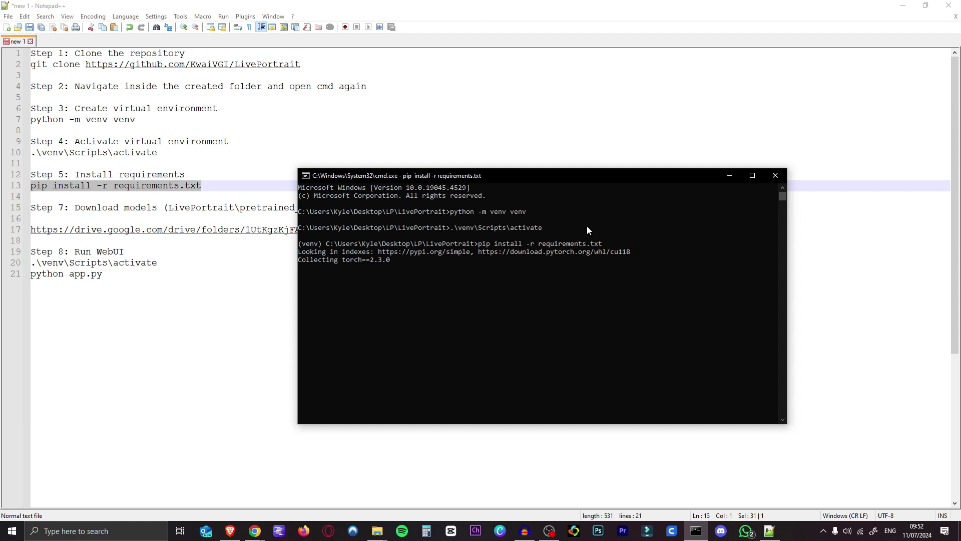
Close the installer console and open the README's Google Drive folder with the liveportrait and insightface weights.
{"action": "left_click", "coordinate": [775, 180]}
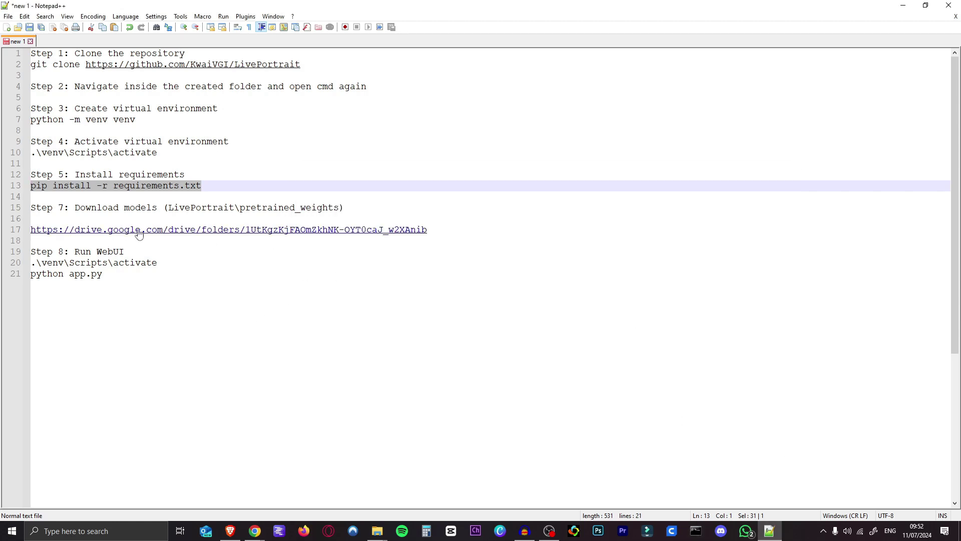
{"action": "key", "text": "alt+Tab"}
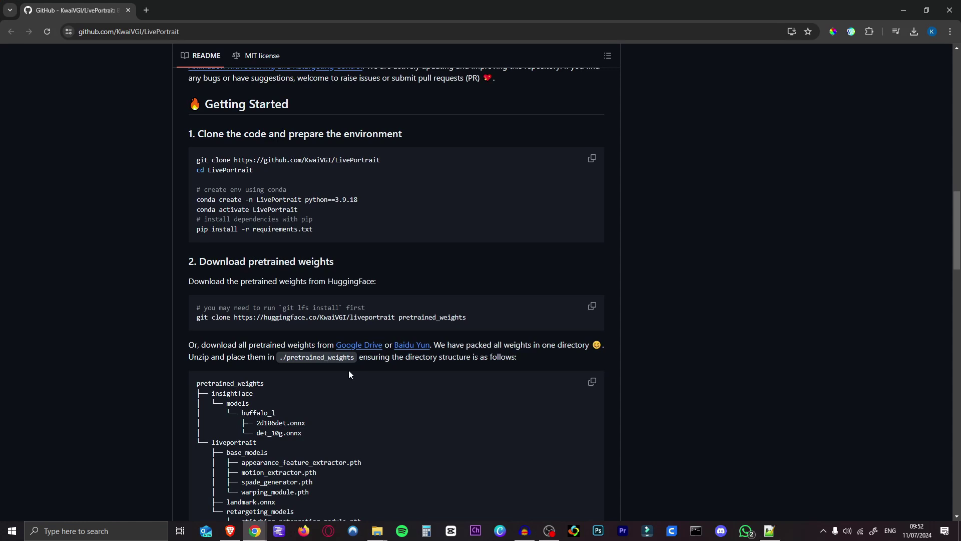
{"action": "left_click", "coordinate": [370, 349]}
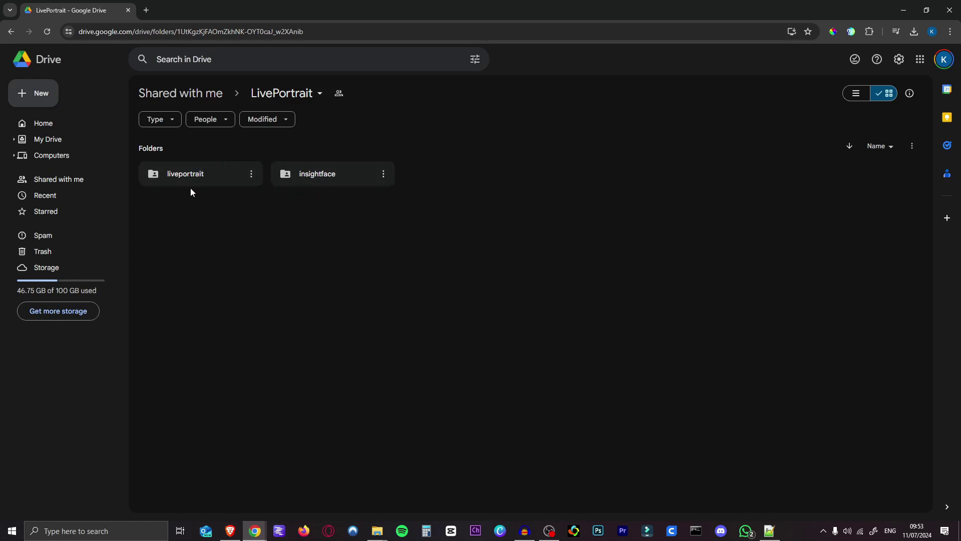
{"action": "right_click", "coordinate": [193, 174]}
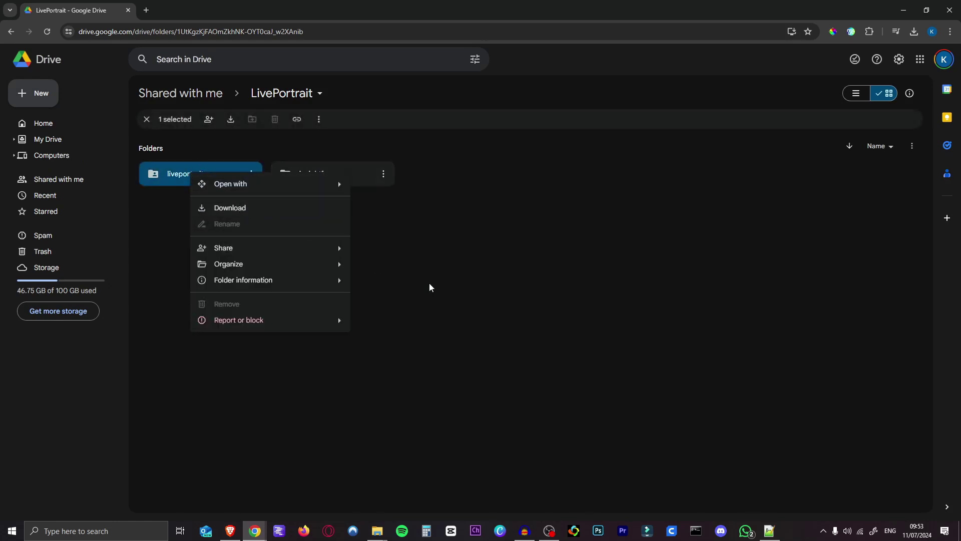
{"action": "left_click", "coordinate": [373, 239]}
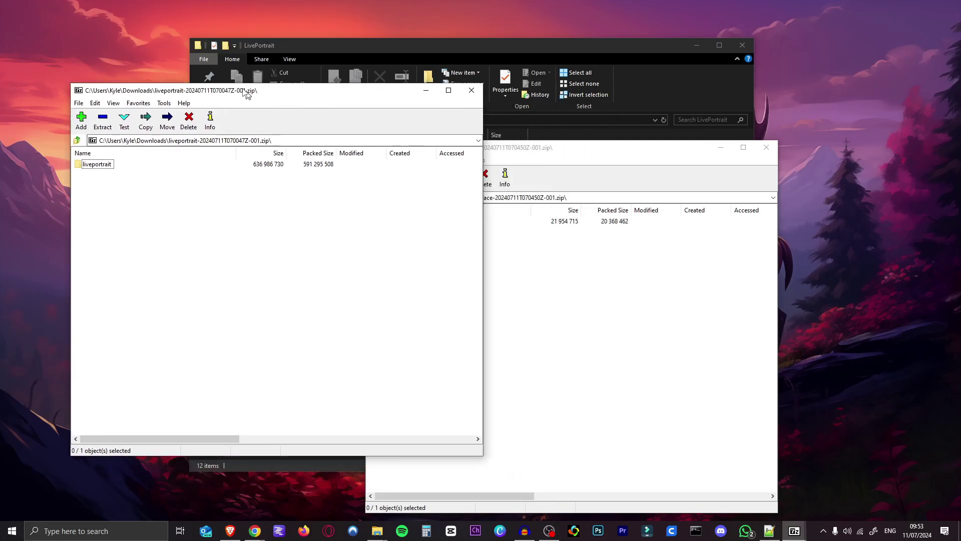
Drag the insightface and liveportrait folders from 7-Zip into the project's pretrained_weights folder.
{"action": "left_click_drag", "start_coordinate": [345, 85], "coordinate": [300, 60]}
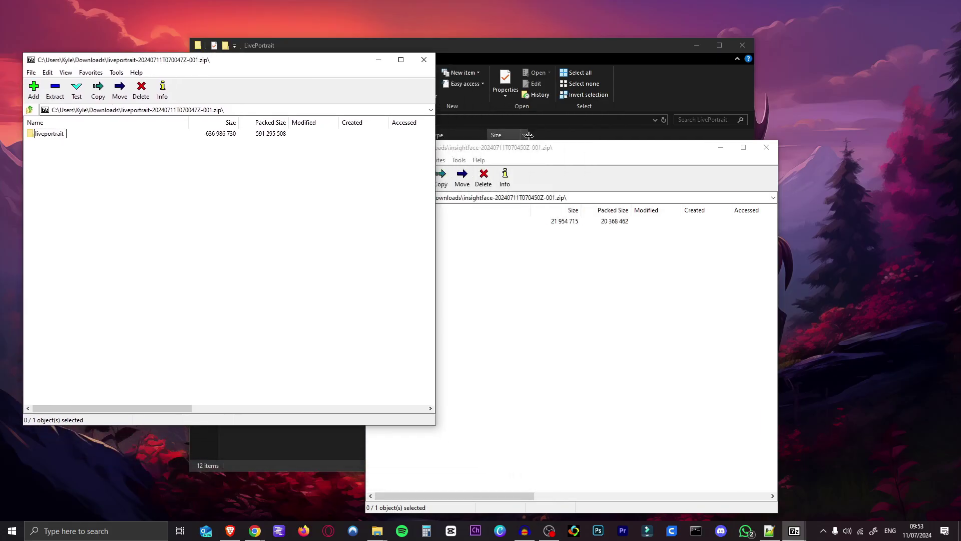
{"action": "left_click", "coordinate": [527, 152]}
{"action": "left_click_drag", "start_coordinate": [526, 153], "coordinate": [187, 160]}
{"action": "left_click", "coordinate": [534, 340]}
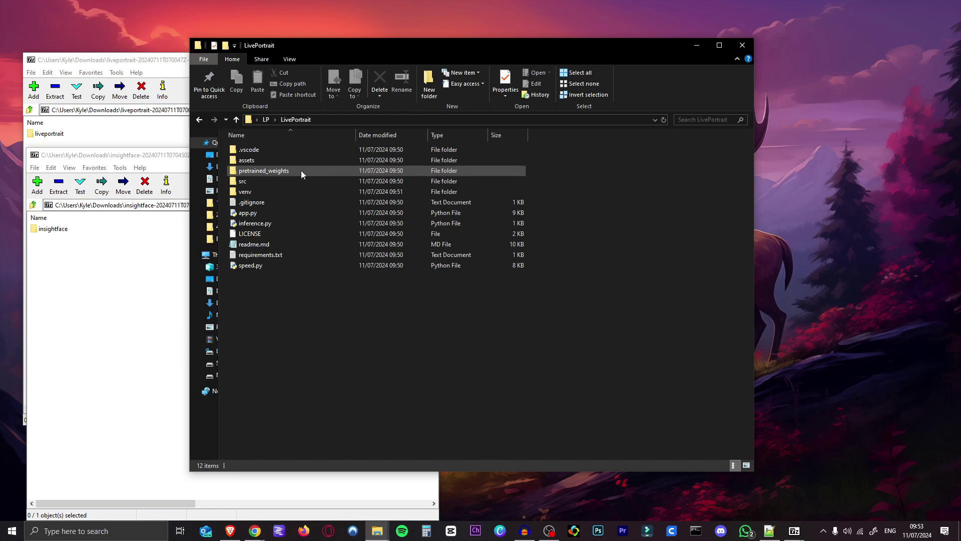
{"action": "double_click", "coordinate": [302, 170]}
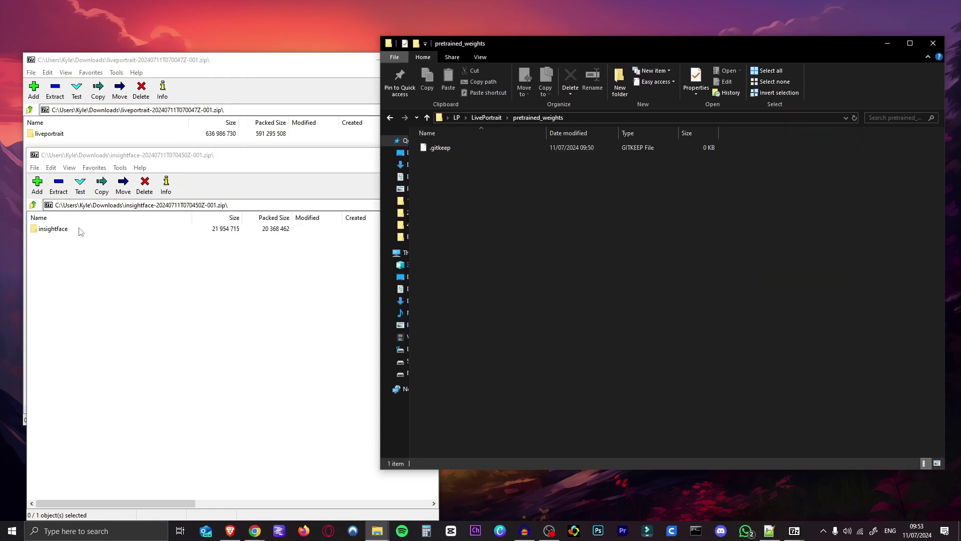
{"action": "left_click_drag", "start_coordinate": [70, 229], "coordinate": [541, 248]}
{"action": "left_click_drag", "start_coordinate": [49, 134], "coordinate": [606, 342]}
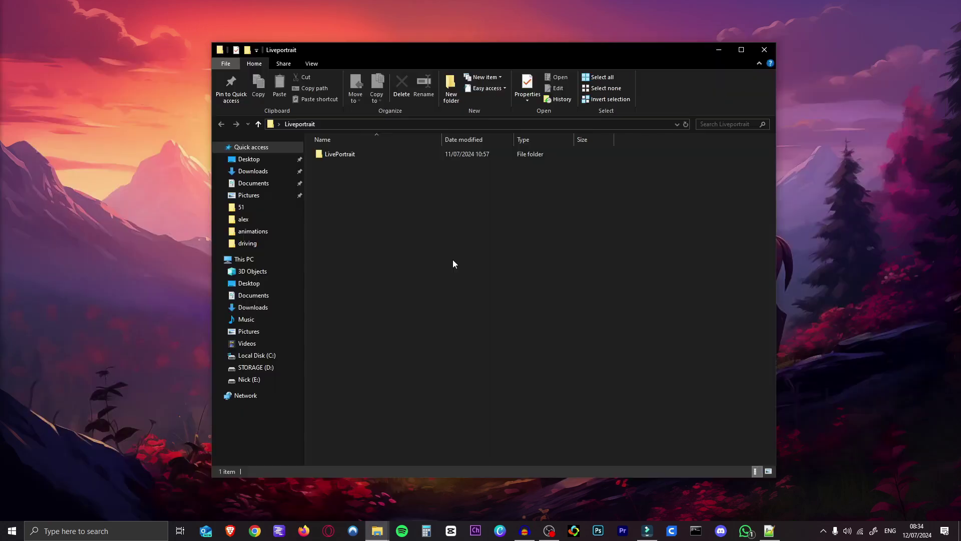
Open a console in the LivePortrait project folder and activate the venv.
{"action": "double_click", "coordinate": [370, 155]}
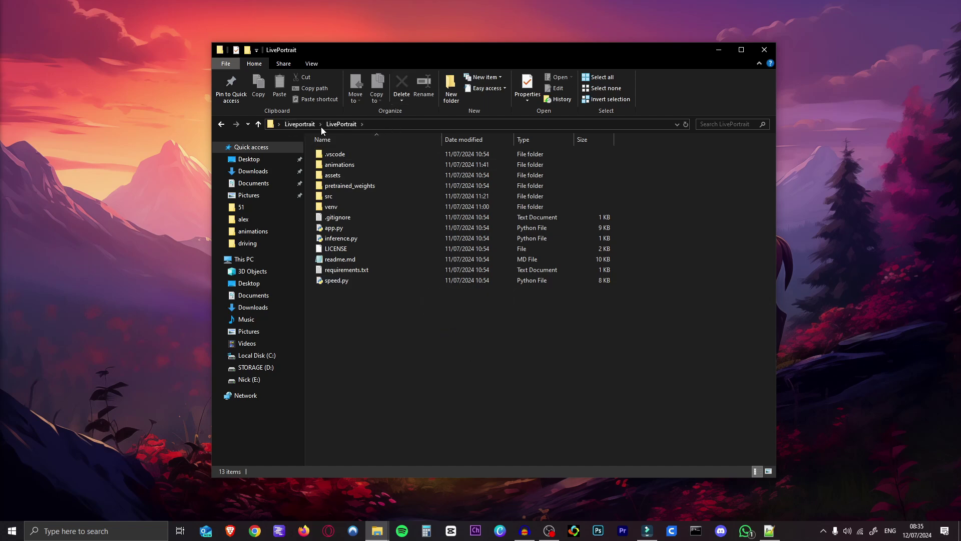
{"action": "left_click", "coordinate": [386, 123]}
{"action": "type", "text": "cmd"}
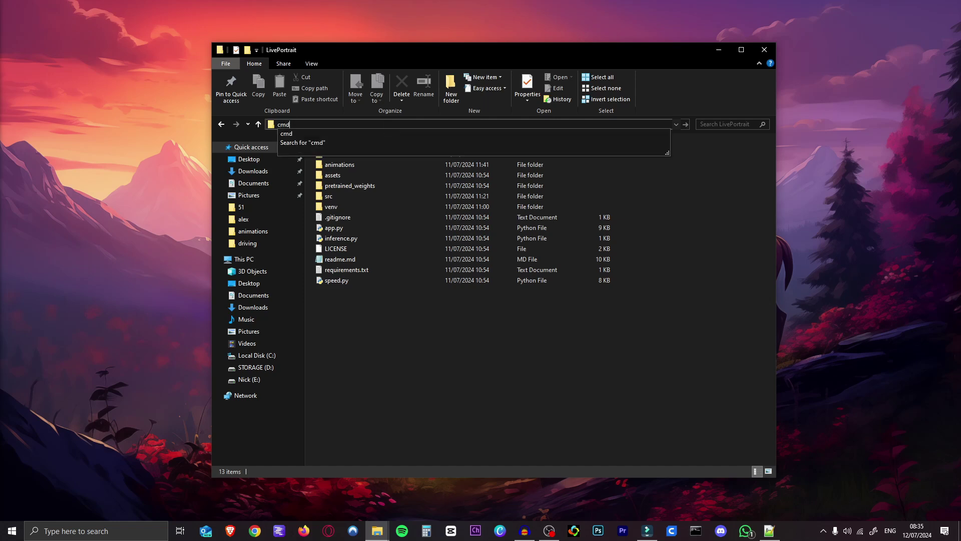
{"action": "key", "text": "Return"}
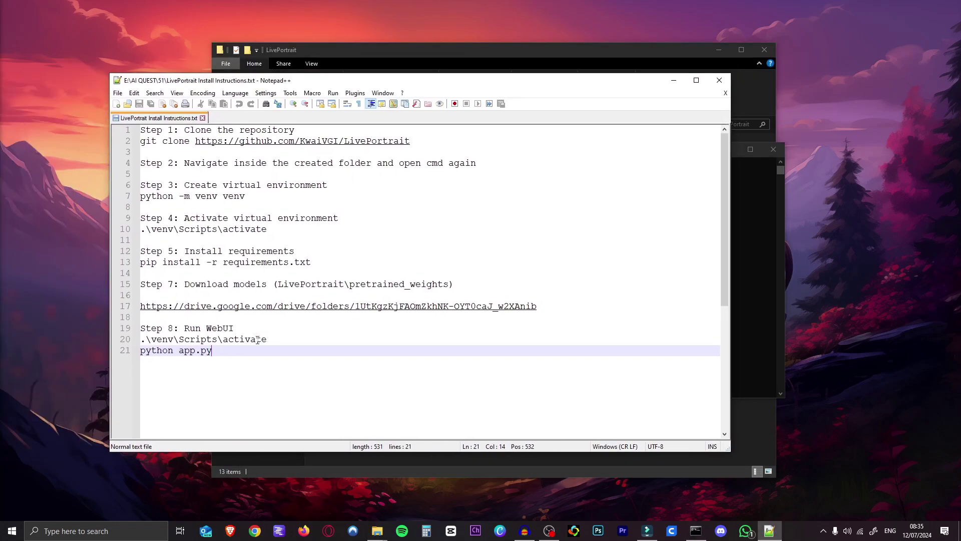
{"action": "left_click_drag", "start_coordinate": [267, 340], "coordinate": [141, 340]}
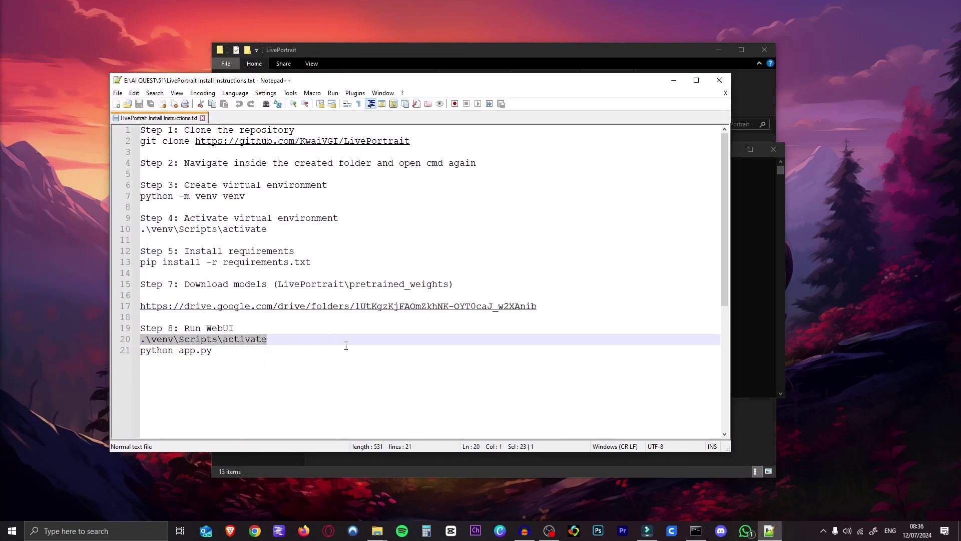
{"action": "left_click", "coordinate": [739, 233]}
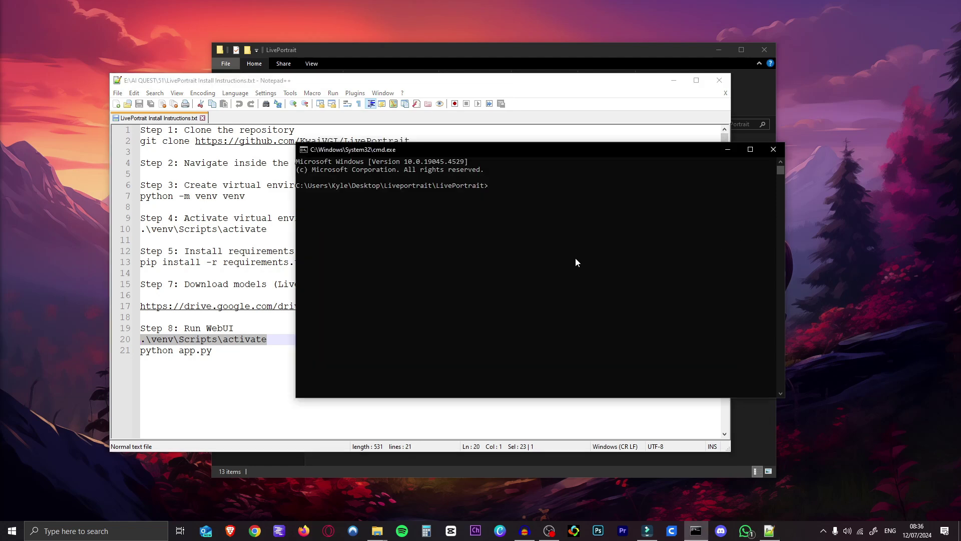
{"action": "right_click", "coordinate": [545, 254]}
{"action": "key", "text": "Return"}
{"action": "left_click_drag", "start_coordinate": [213, 350], "coordinate": [141, 351]}
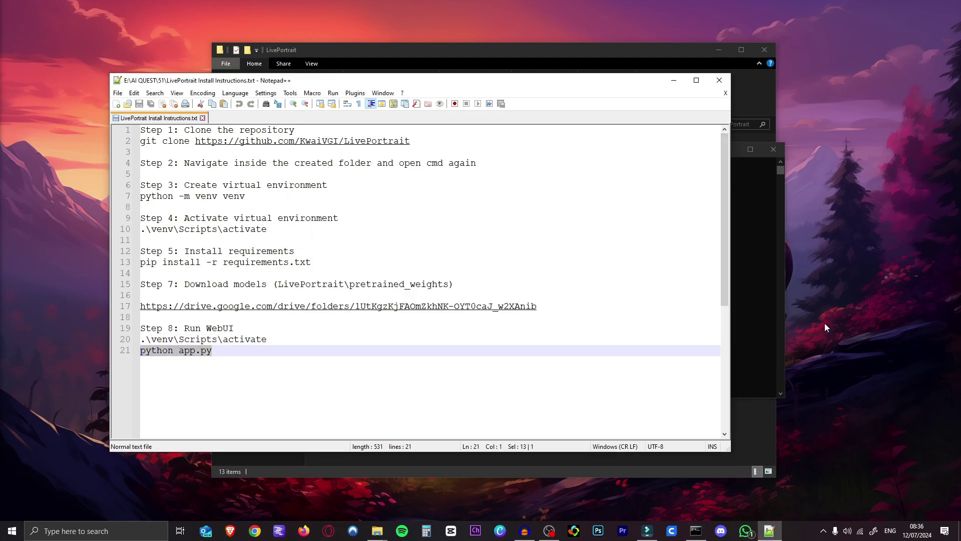
{"action": "left_click", "coordinate": [748, 296]}
{"action": "right_click", "coordinate": [620, 292]}
{"action": "key", "text": "Return"}
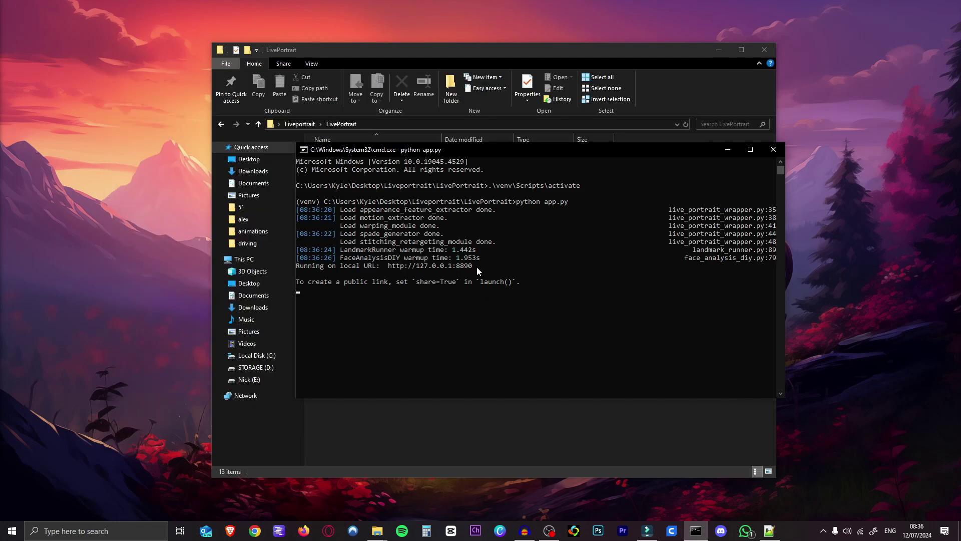
{"action": "left_click_drag", "start_coordinate": [474, 266], "coordinate": [390, 270]}
{"action": "key", "text": "ctrl+c"}
{"action": "right_click", "coordinate": [390, 270]}
{"action": "left_click", "coordinate": [231, 530]}
{"action": "key", "text": "ctrl+v"}
Load the LivePortrait web UI and set the painted blonde woman's portrait as the source image.
{"action": "key", "text": "Return"}
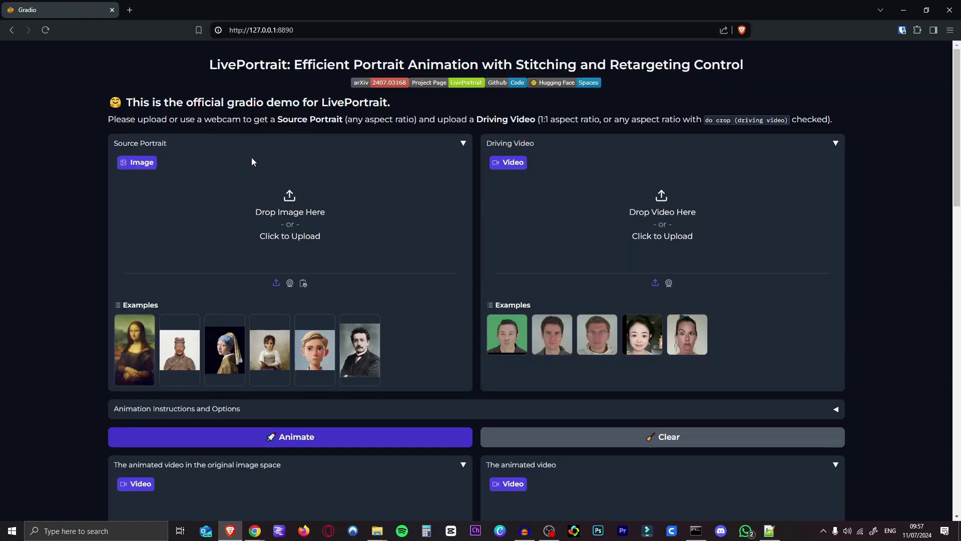
{"action": "left_click", "coordinate": [327, 230]}
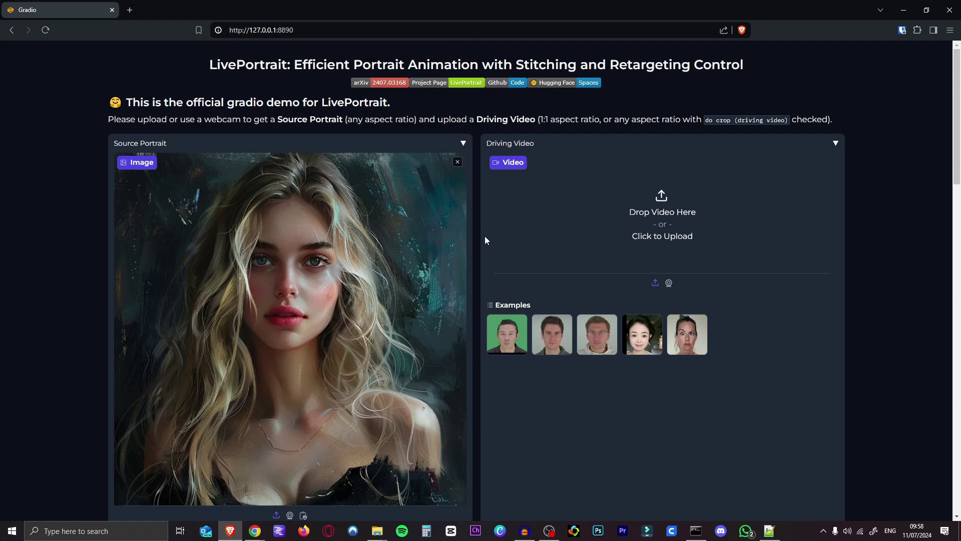
{"action": "scroll", "coordinate": [479, 238], "scroll_direction": "down", "scroll_amount": 2}
{"action": "scroll", "coordinate": [479, 242], "scroll_direction": "up", "scroll_amount": 1}
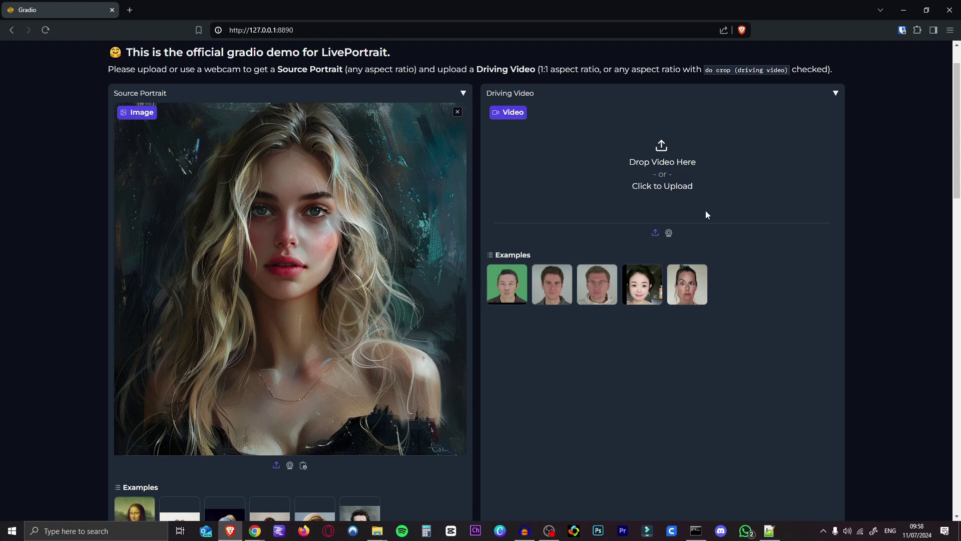
{"action": "scroll", "coordinate": [477, 395], "scroll_direction": "down", "scroll_amount": 4}
Expand Animation Instructions and Options and highlight the neutral-expression tip.
{"action": "left_click", "coordinate": [478, 395]}
{"action": "scroll", "coordinate": [311, 368], "scroll_direction": "down", "scroll_amount": 2}
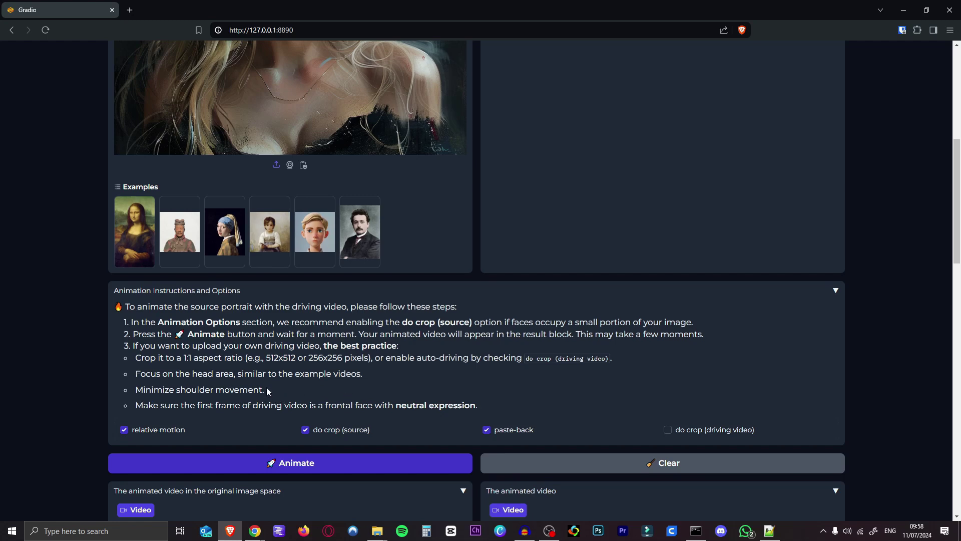
{"action": "left_click_drag", "start_coordinate": [200, 407], "coordinate": [402, 406]}
{"action": "left_click", "coordinate": [422, 383]}
Trim the driving video to its first 9 seconds.
{"action": "scroll", "coordinate": [568, 364], "scroll_direction": "up", "scroll_amount": 7}
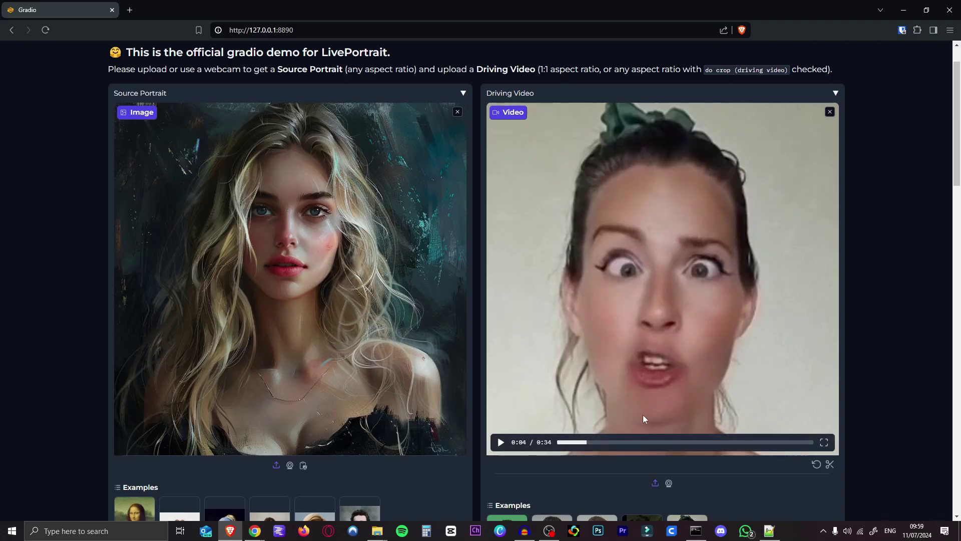
{"action": "left_click", "coordinate": [830, 465]}
{"action": "left_click_drag", "start_coordinate": [784, 473], "coordinate": [605, 481]}
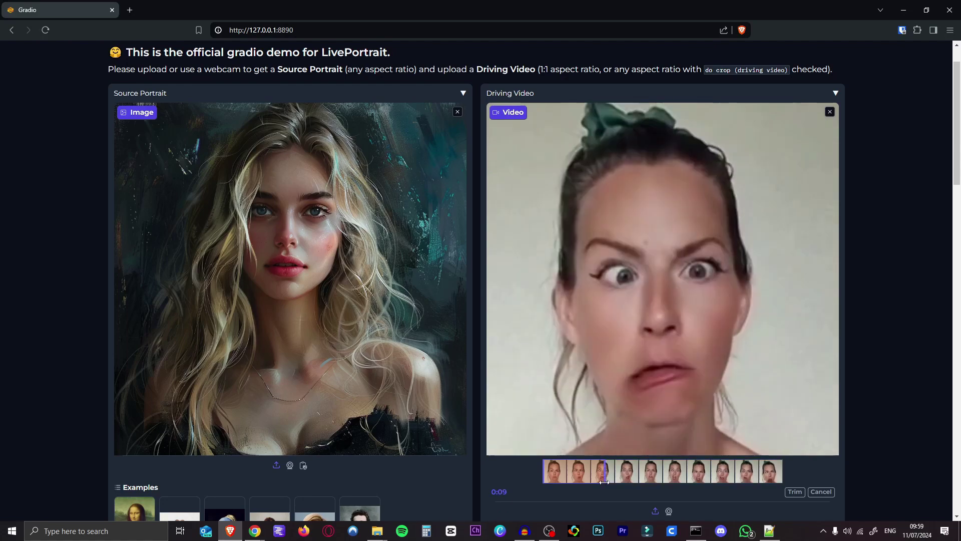
{"action": "left_click", "coordinate": [795, 491]}
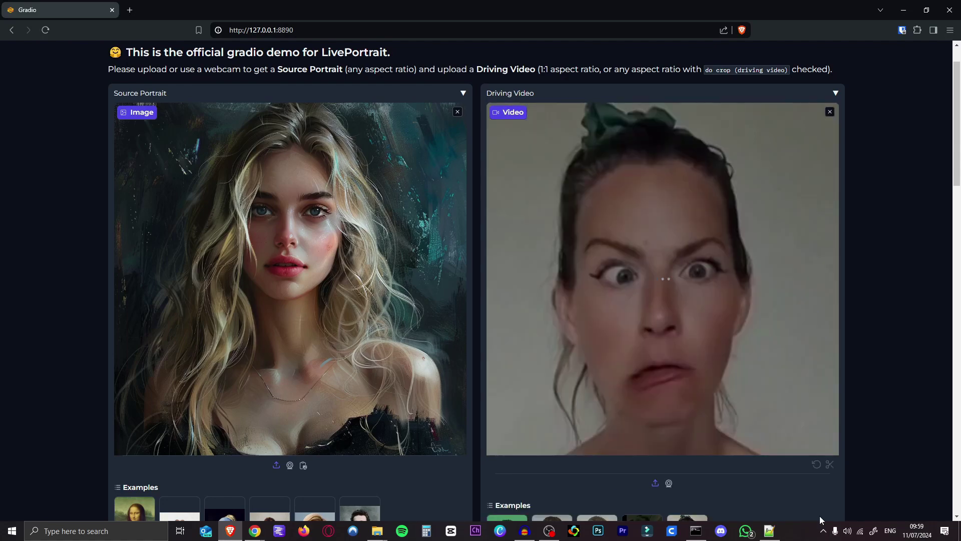
Start animating the blonde portrait and watch progress in the cmd console.
{"action": "scroll", "coordinate": [444, 320], "scroll_direction": "down", "scroll_amount": 6}
{"action": "scroll", "coordinate": [426, 361], "scroll_direction": "down", "scroll_amount": 2}
{"action": "left_click", "coordinate": [310, 365]}
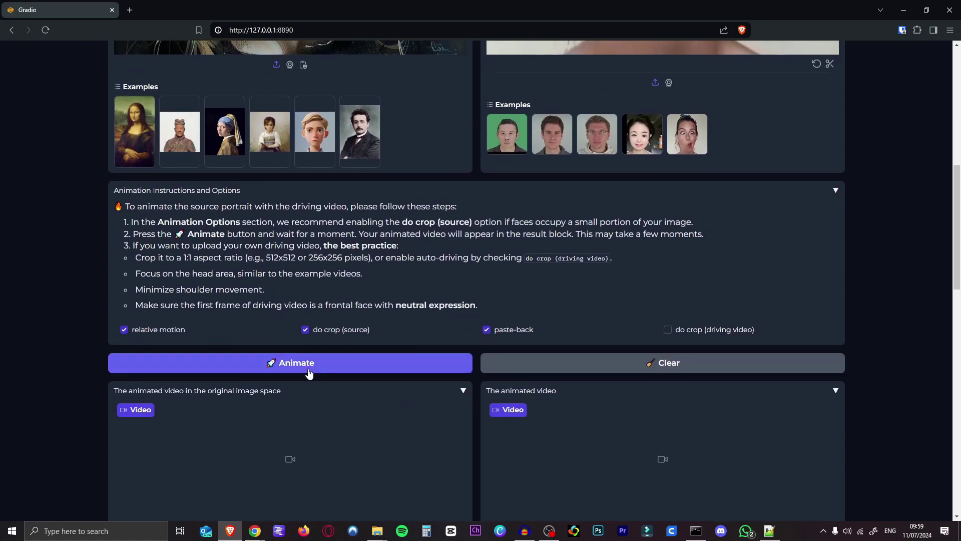
{"action": "scroll", "coordinate": [501, 390], "scroll_direction": "down", "scroll_amount": 2}
{"action": "left_click", "coordinate": [690, 532]}
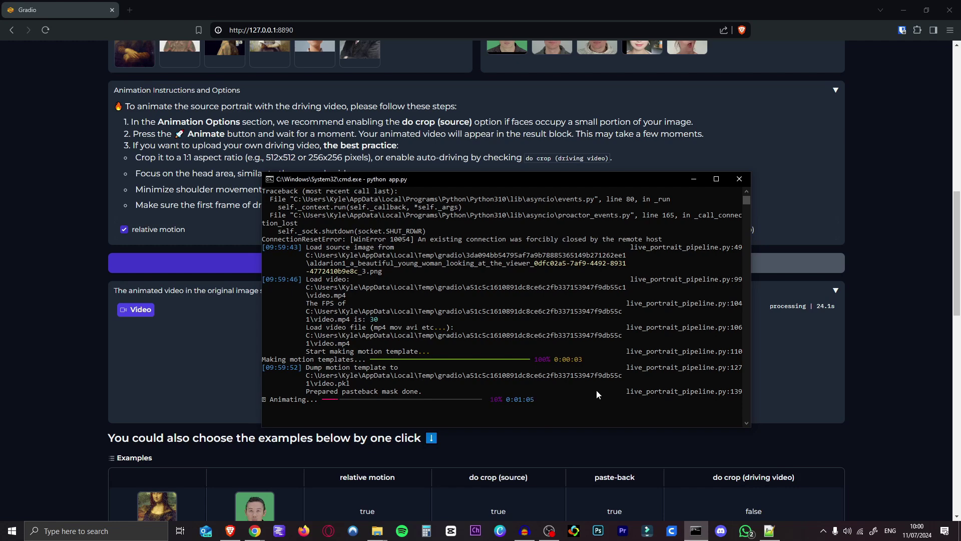
Retarget the portrait with lip-open 0.8 and eyes-open 0.8, then rerun with eyes-open 0.45.
{"action": "left_click", "coordinate": [855, 360]}
{"action": "scroll", "coordinate": [846, 358], "scroll_direction": "down", "scroll_amount": 12}
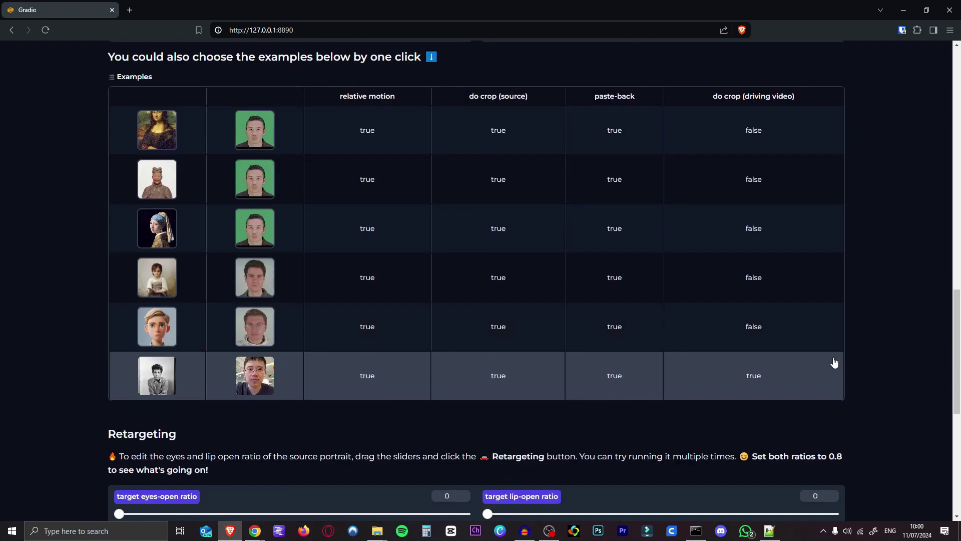
{"action": "scroll", "coordinate": [833, 356], "scroll_direction": "down", "scroll_amount": 3}
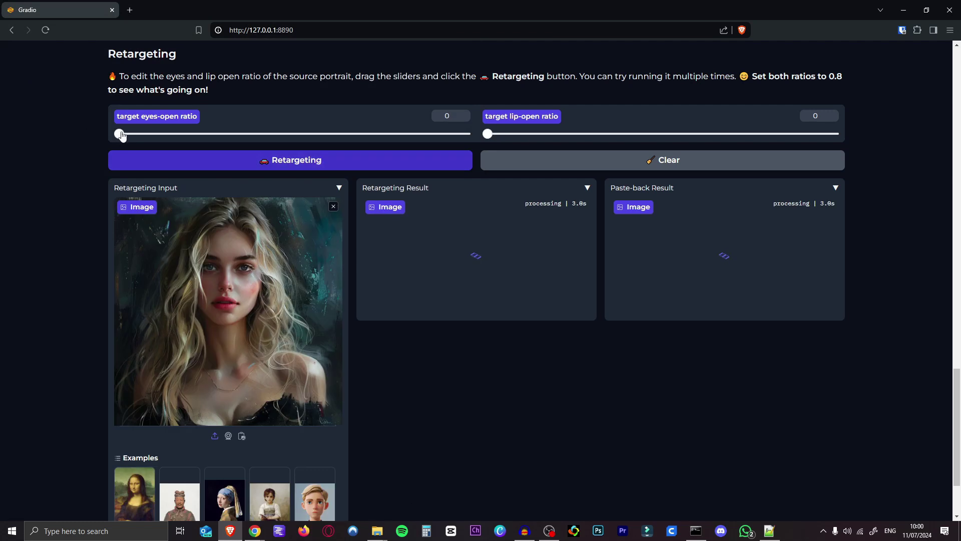
{"action": "scroll", "coordinate": [457, 393], "scroll_direction": "down", "scroll_amount": 1}
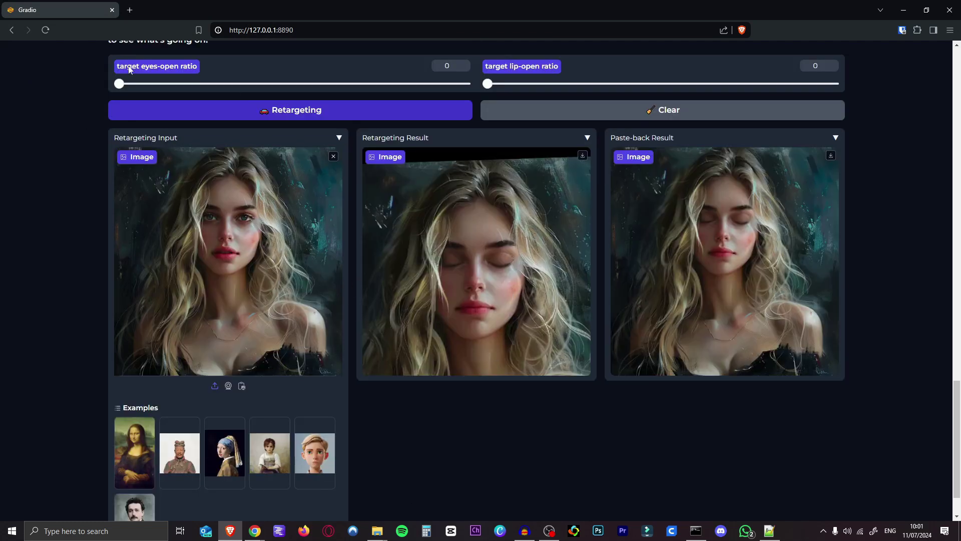
{"action": "left_click_drag", "start_coordinate": [488, 84], "coordinate": [875, 92]}
{"action": "left_click", "coordinate": [468, 83]}
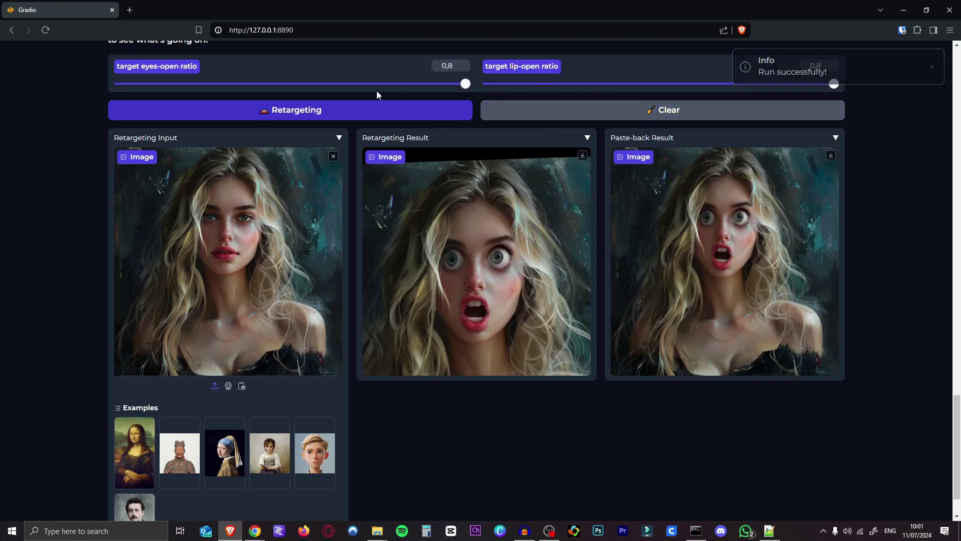
{"action": "left_click", "coordinate": [313, 84]}
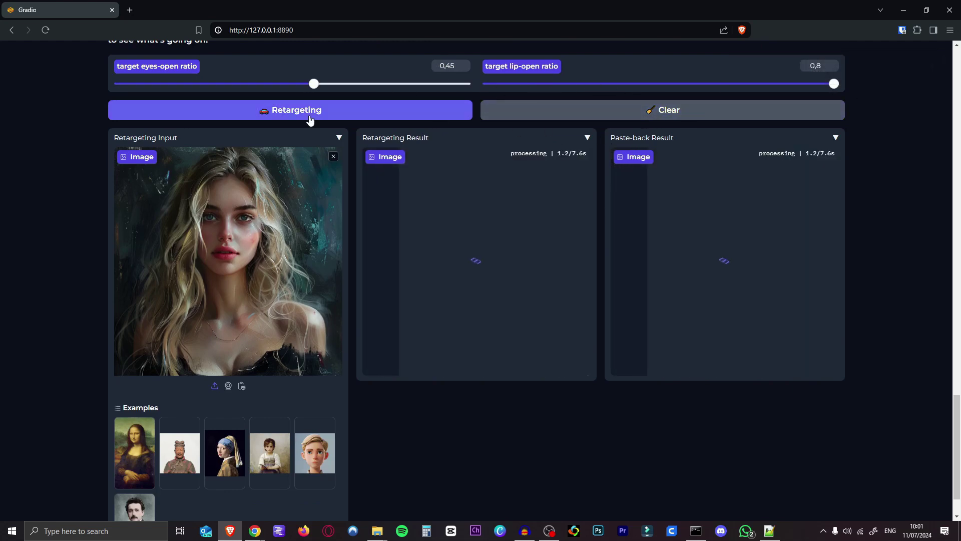
{"action": "scroll", "coordinate": [571, 299], "scroll_direction": "down", "scroll_amount": 1}
Watch the animated portrait video full screen with sound muted, then exit full screen.
{"action": "scroll", "coordinate": [571, 300], "scroll_direction": "up", "scroll_amount": 20}
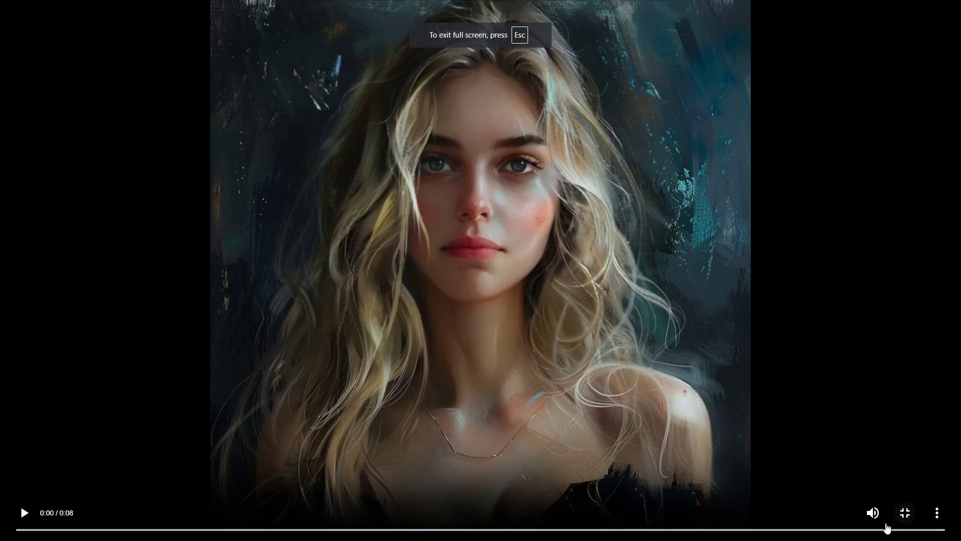
{"action": "left_click", "coordinate": [873, 513]}
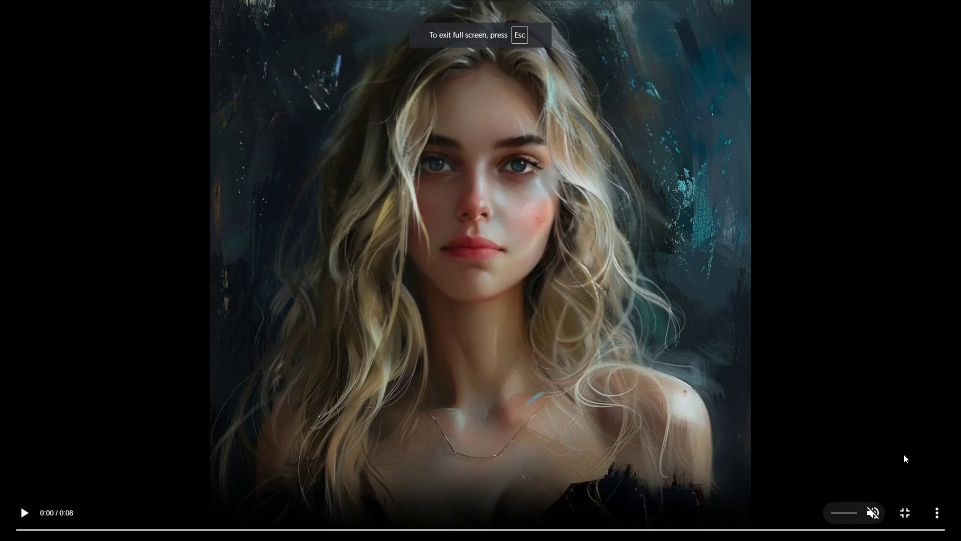
{"action": "left_click", "coordinate": [876, 286]}
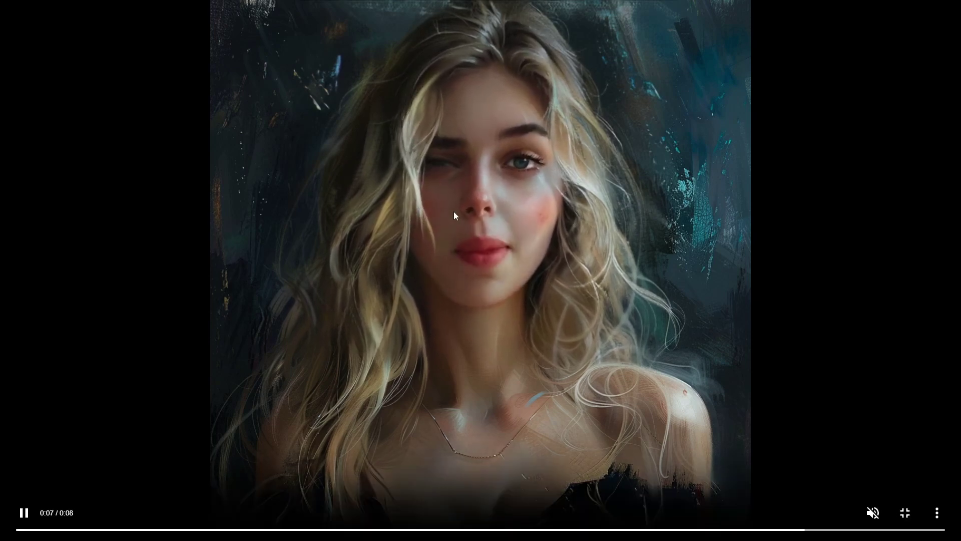
{"action": "left_click", "coordinate": [906, 514]}
Play the side-by-side comparison video full screen with sound muted.
{"action": "mouse_move", "coordinate": [827, 255]}
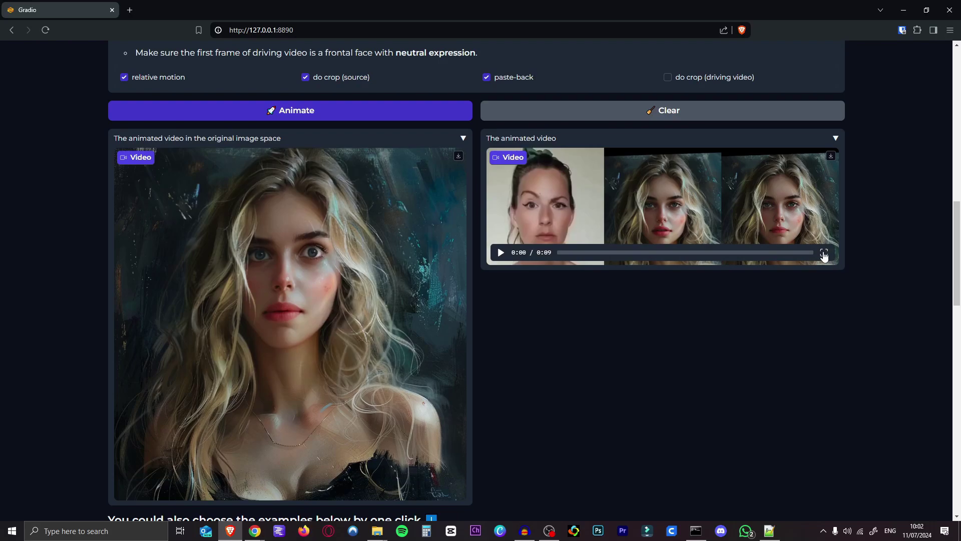
{"action": "left_click", "coordinate": [824, 252]}
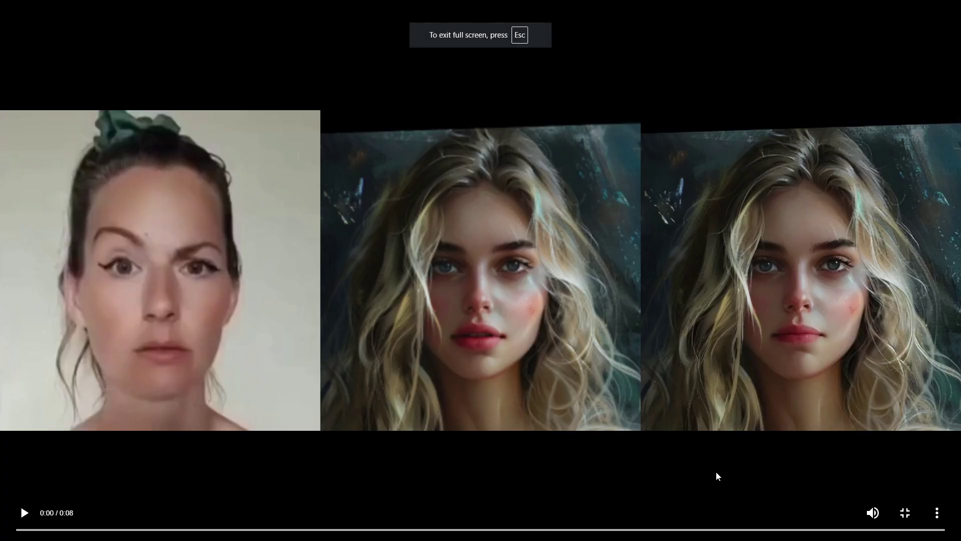
{"action": "left_click", "coordinate": [873, 512]}
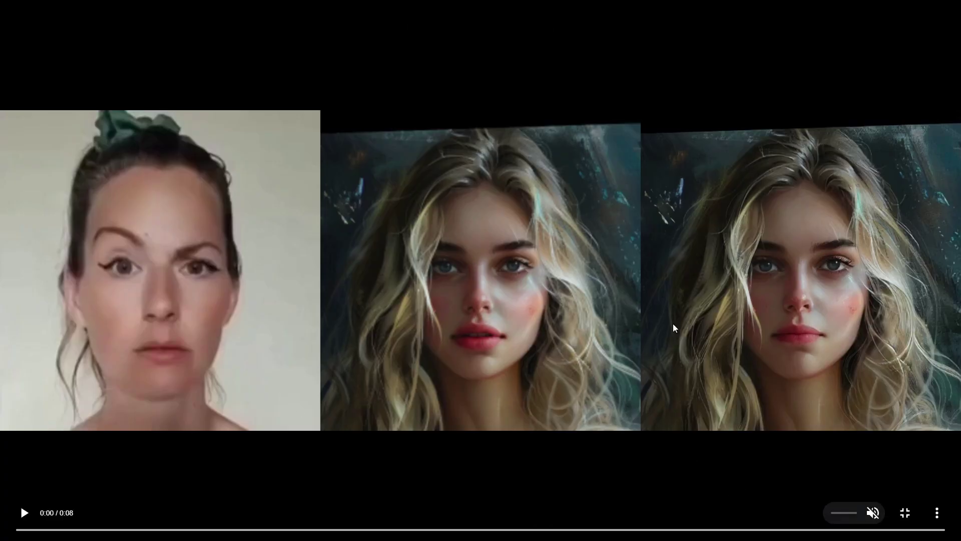
{"action": "left_click", "coordinate": [509, 412]}
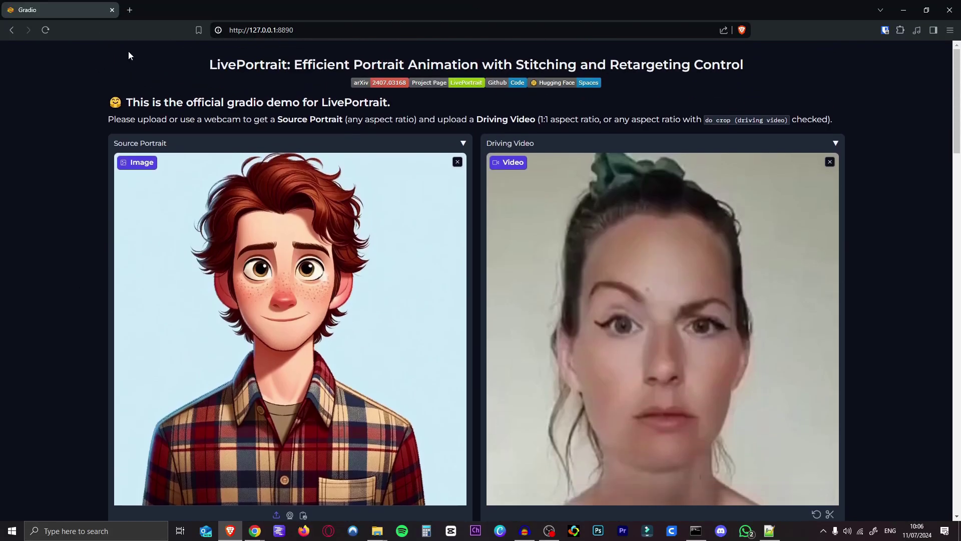
Close the local demo and remove the loaded driving video from the Hugging Face Space.
{"action": "left_click", "coordinate": [113, 10]}
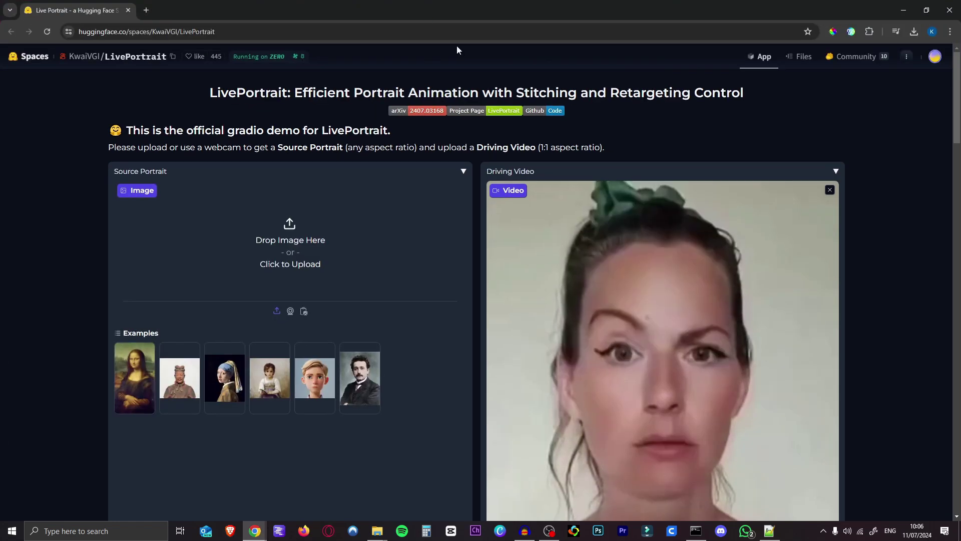
{"action": "left_click", "coordinate": [830, 190]}
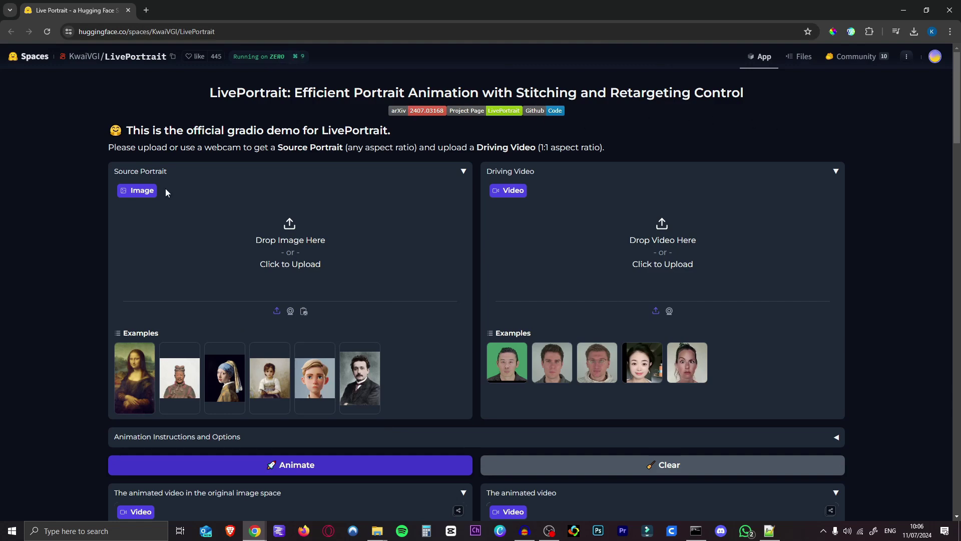
{"action": "left_click", "coordinate": [907, 56]}
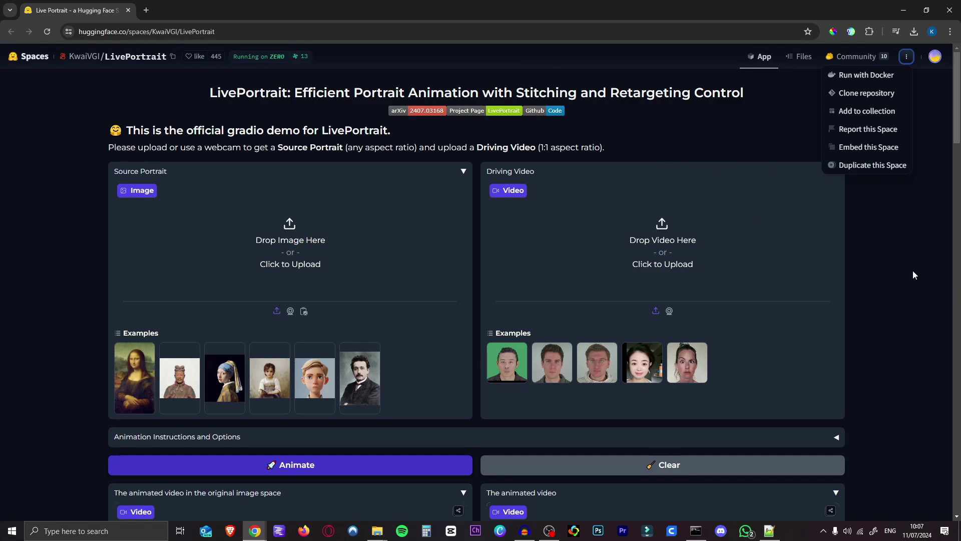
{"action": "left_click", "coordinate": [910, 244]}
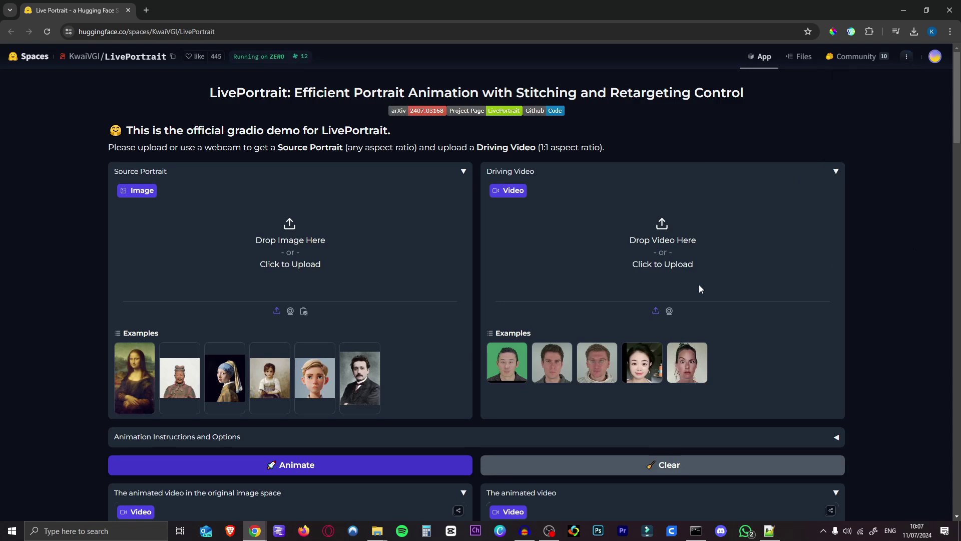
Animate the Mona Lisa example portrait with the woman's example driving video.
{"action": "left_click", "coordinate": [687, 363]}
{"action": "left_click", "coordinate": [134, 378]}
{"action": "scroll", "coordinate": [301, 381], "scroll_direction": "down", "scroll_amount": 5}
{"action": "left_click", "coordinate": [440, 467]}
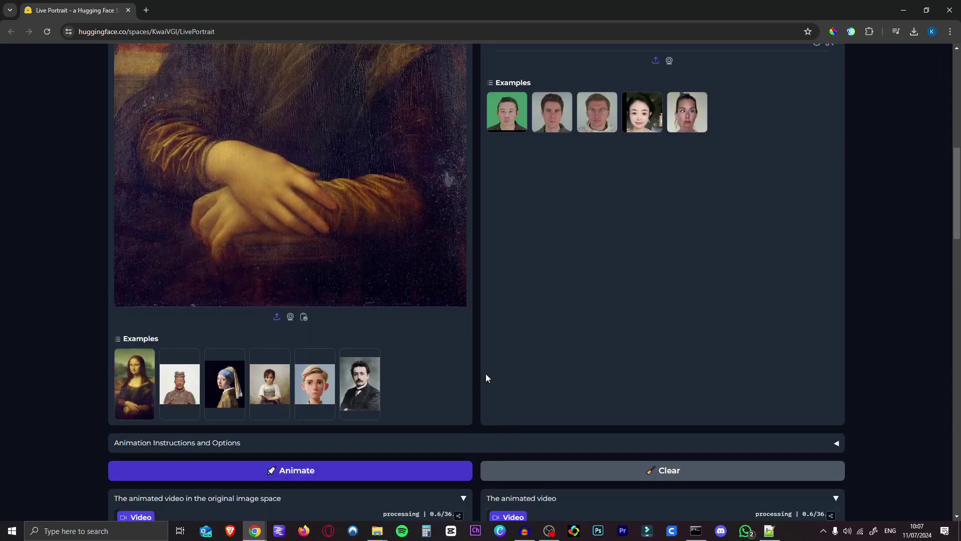
{"action": "scroll", "coordinate": [490, 374], "scroll_direction": "down", "scroll_amount": 5}
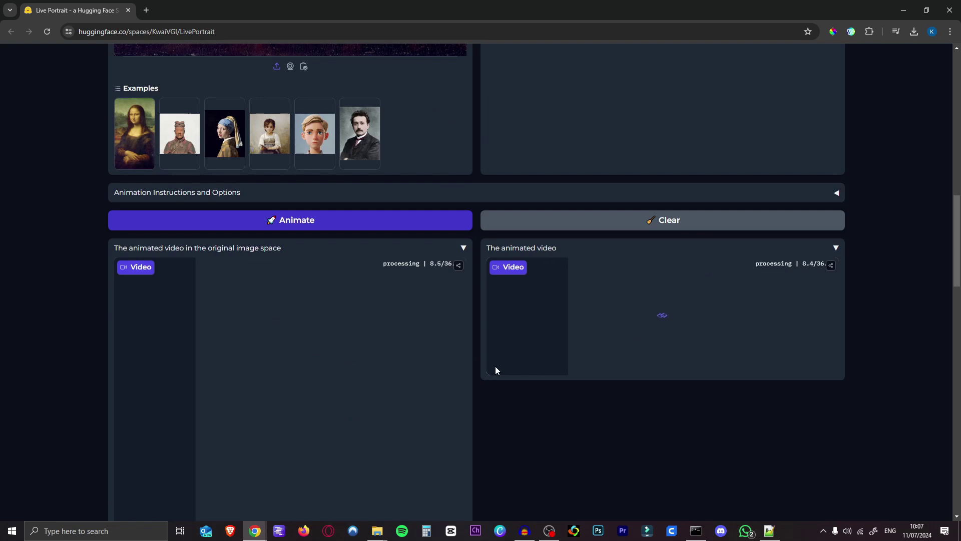
{"action": "scroll", "coordinate": [936, 266], "scroll_direction": "down", "scroll_amount": 4}
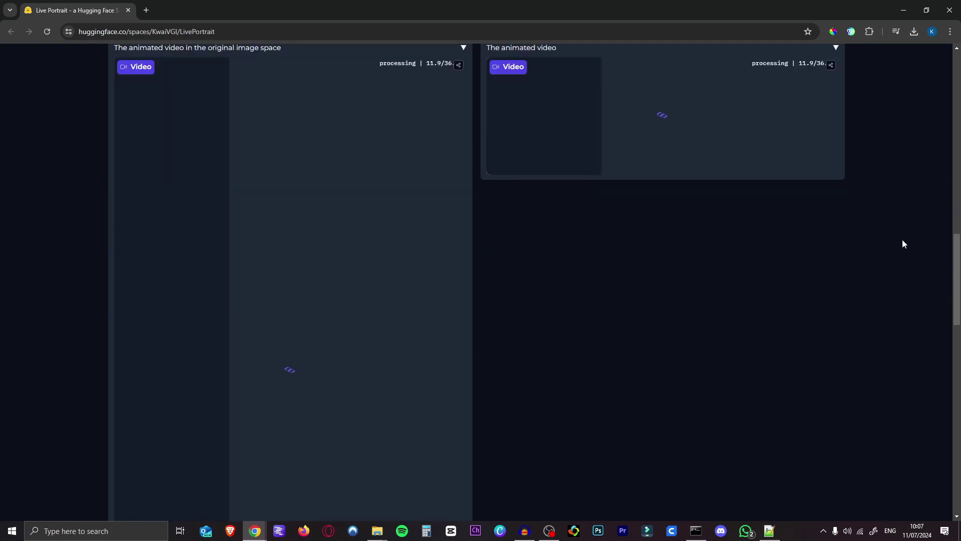
{"action": "scroll", "coordinate": [883, 261], "scroll_direction": "up", "scroll_amount": 3}
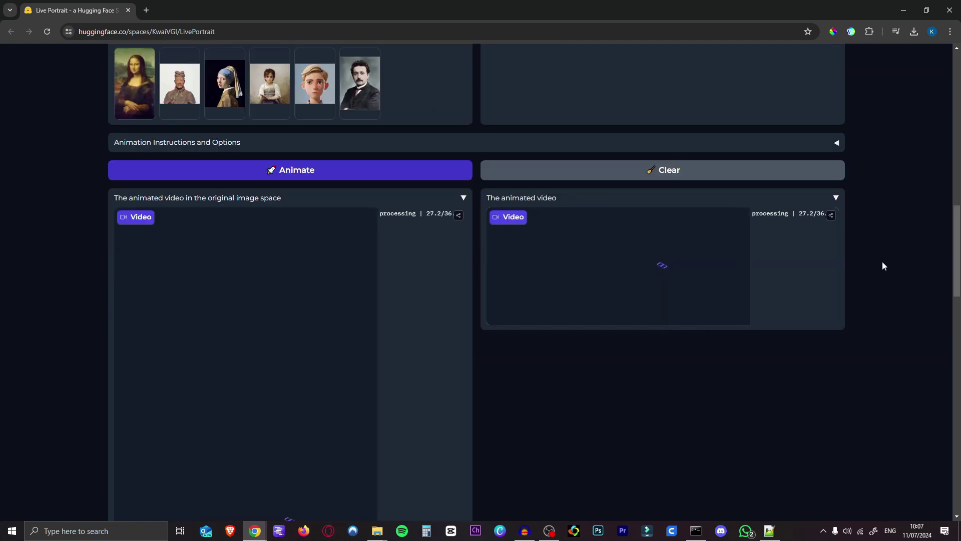
{"action": "scroll", "coordinate": [478, 391], "scroll_direction": "down", "scroll_amount": 3}
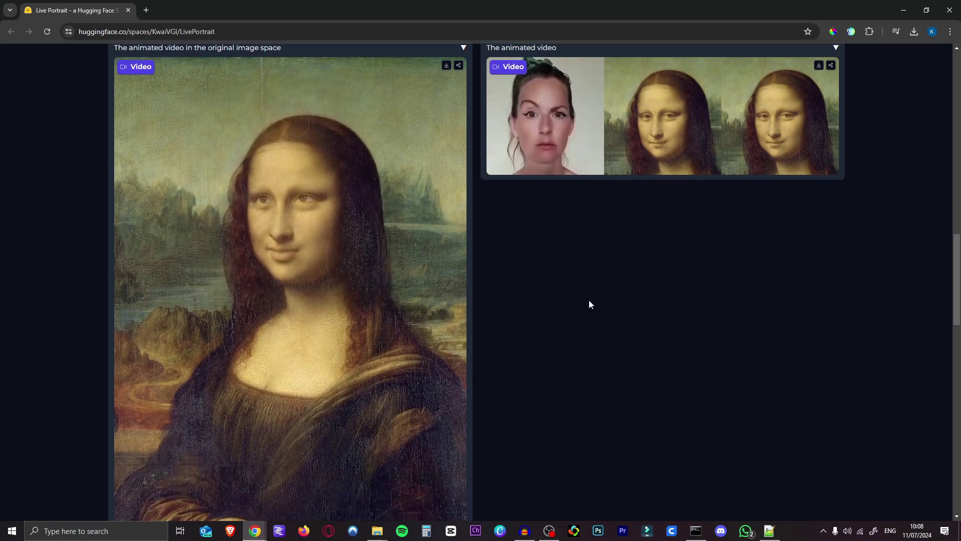